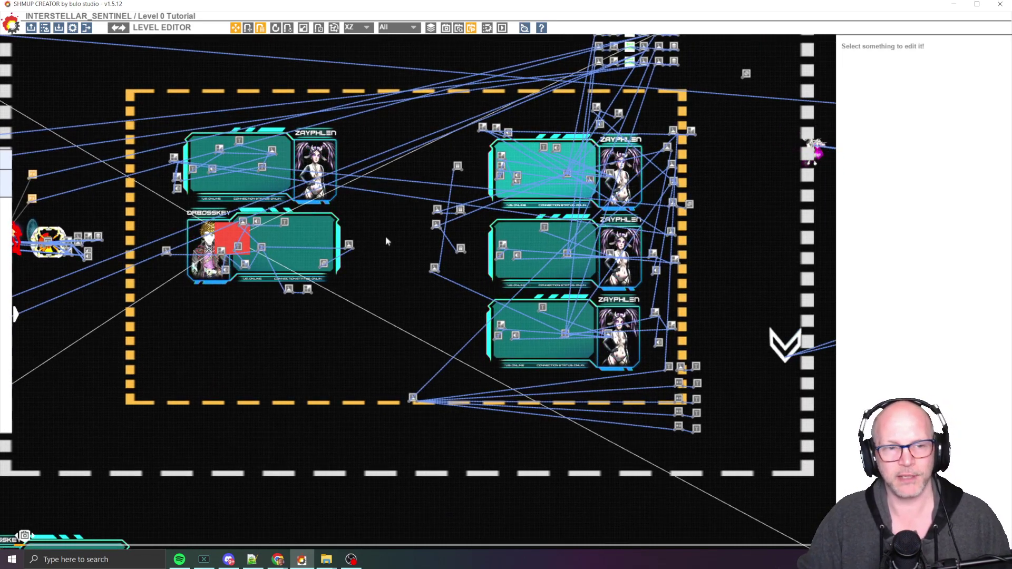
Move the playtest start point to the very beginning of the level timeline and launch a playtest of the tutorial level.
scroll(379, 274, "down", 3)
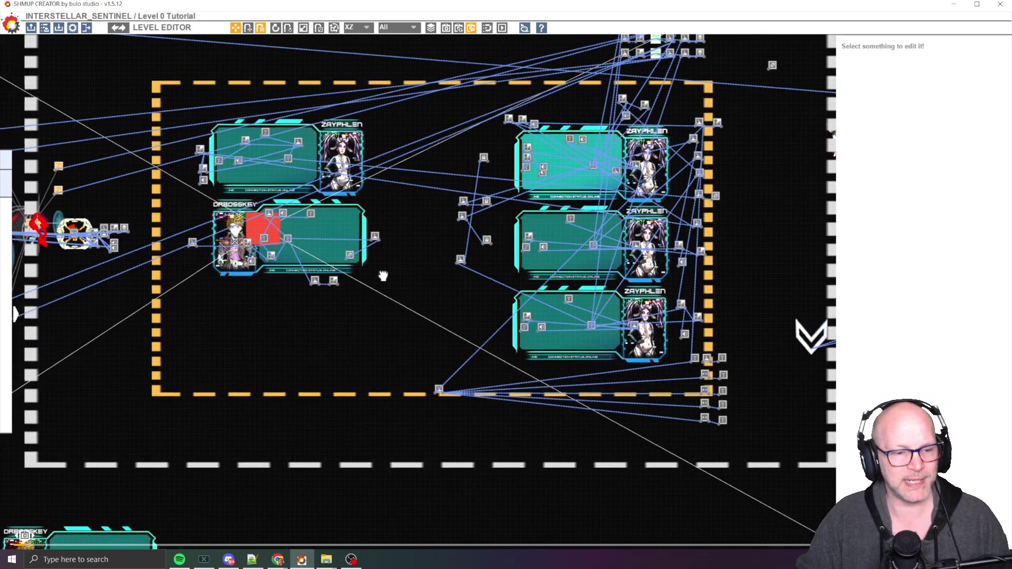
key("space")
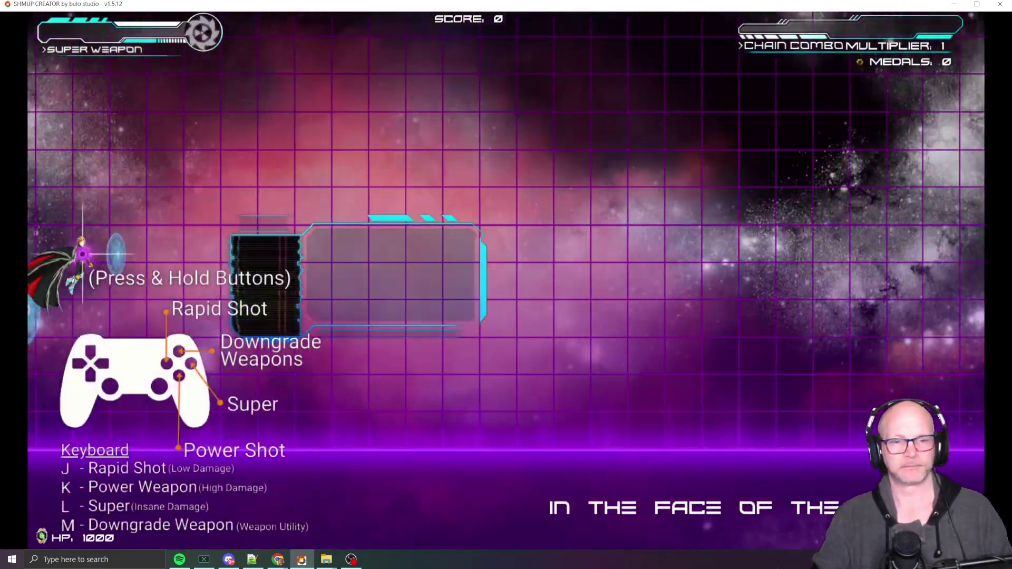
key("Escape")
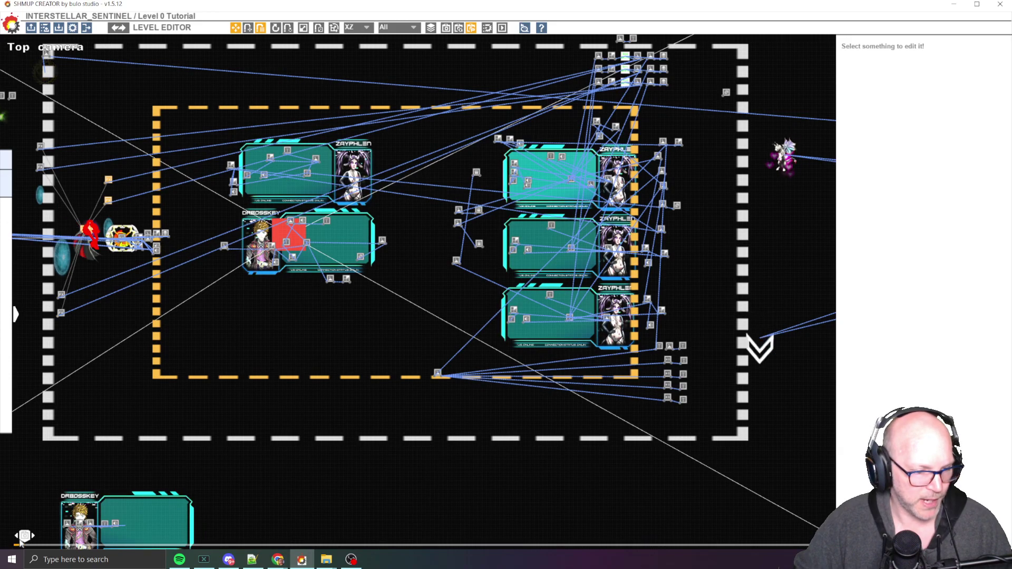
left_click_drag(24, 536, 7, 537)
key("space")
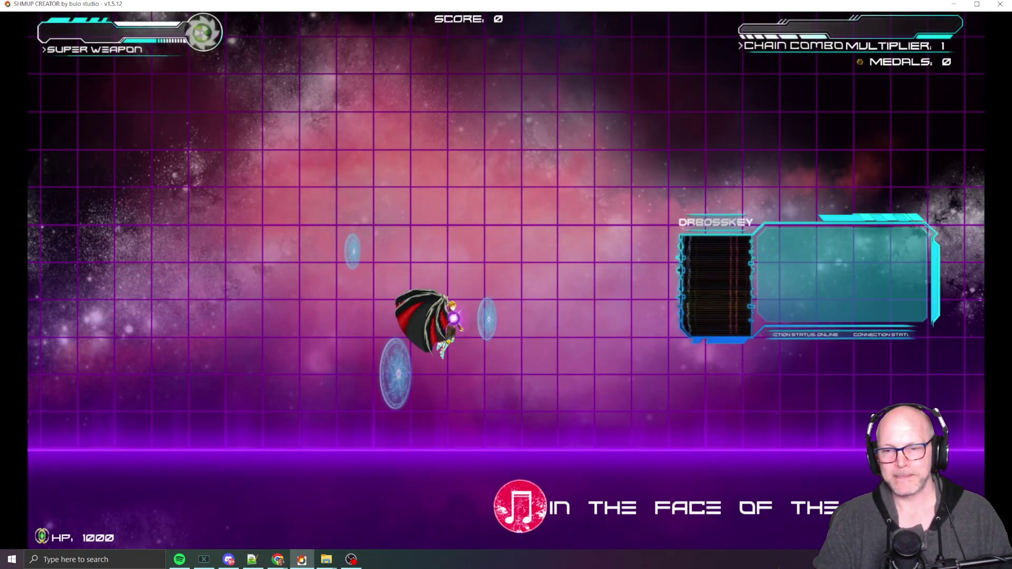
Fly the player ship around and fire its weapons through the opening Veil Piercer Ship dialog to test the controls.
key("Left")
key("space")
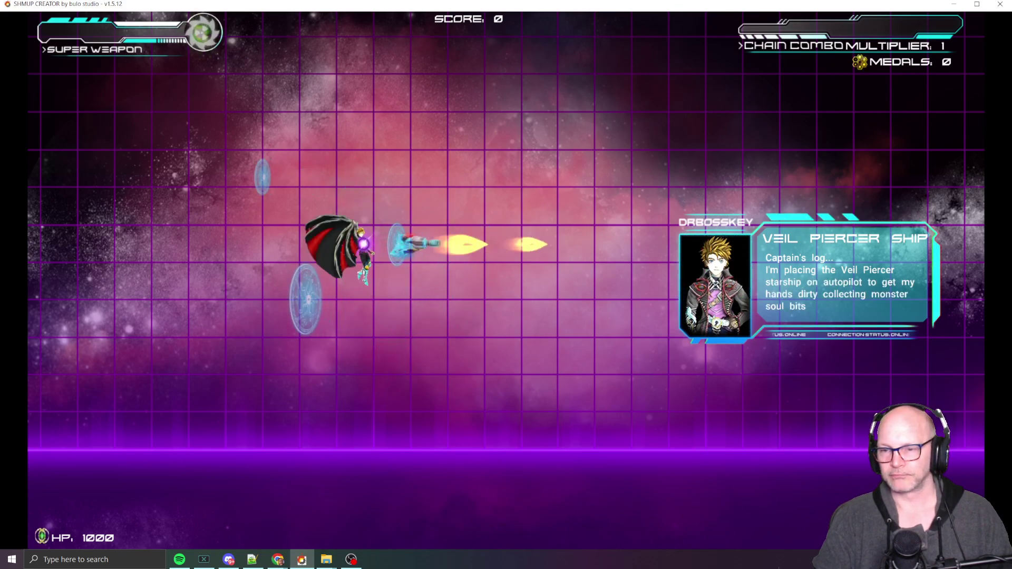
key("Down")
key("Up")
key("Right")
key("Down")
key("Up")
key("Left")
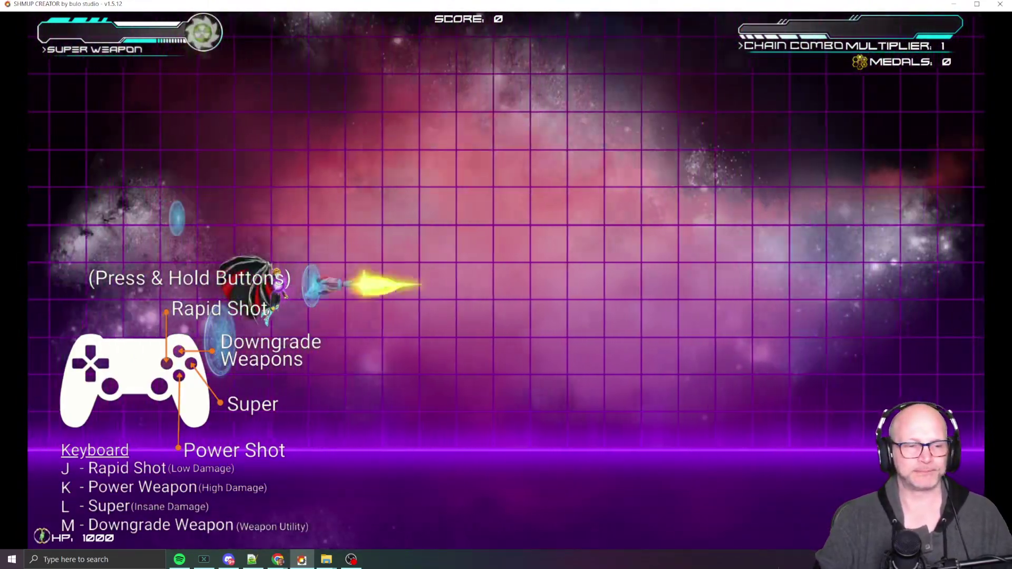
key("j")
key("k")
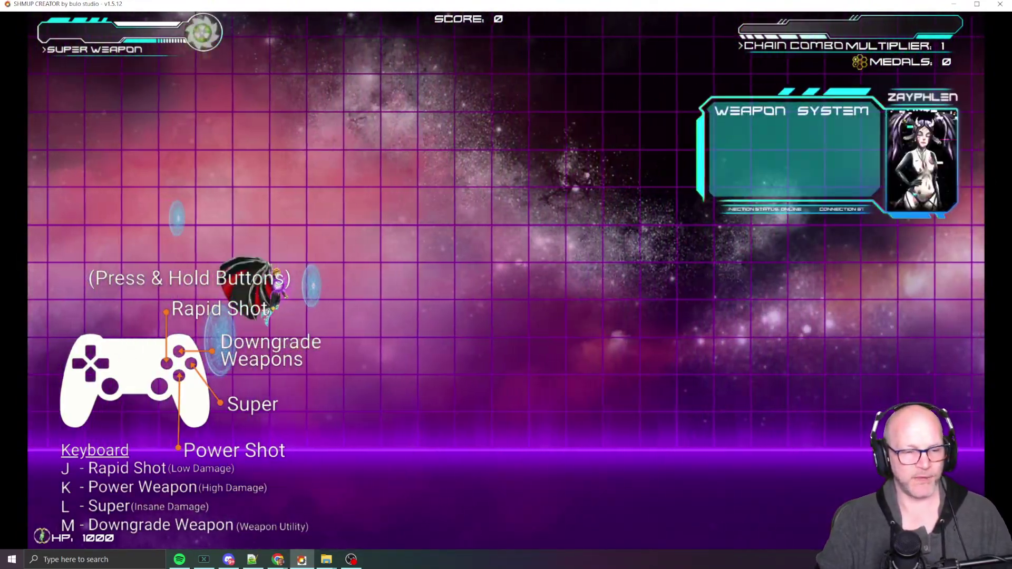
Playtest the Mid Weapon tutorial section by manoeuvring the ship and shooting the dialog with Rapid Shot.
key("d")
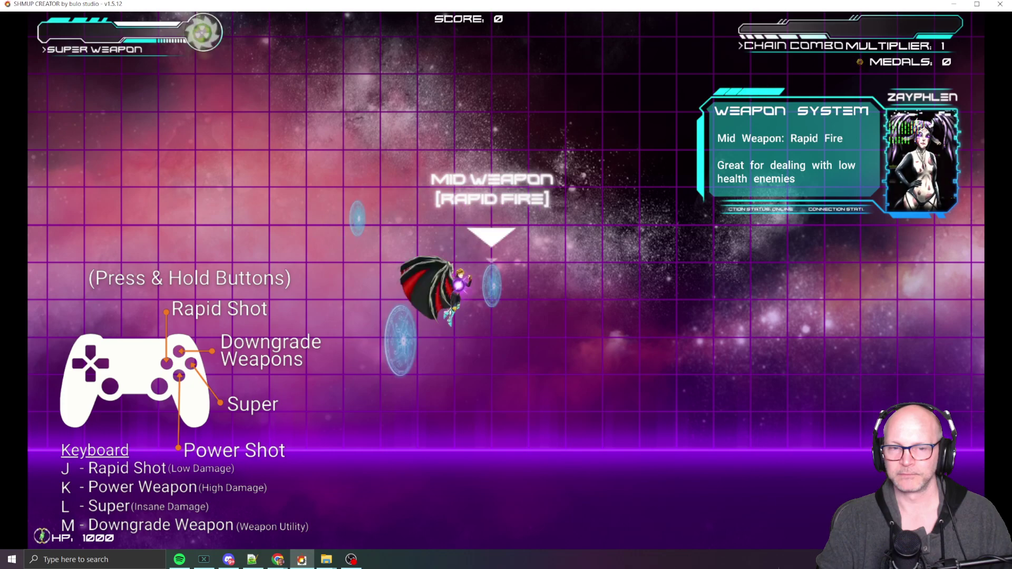
key("a")
key("w")
key("j")
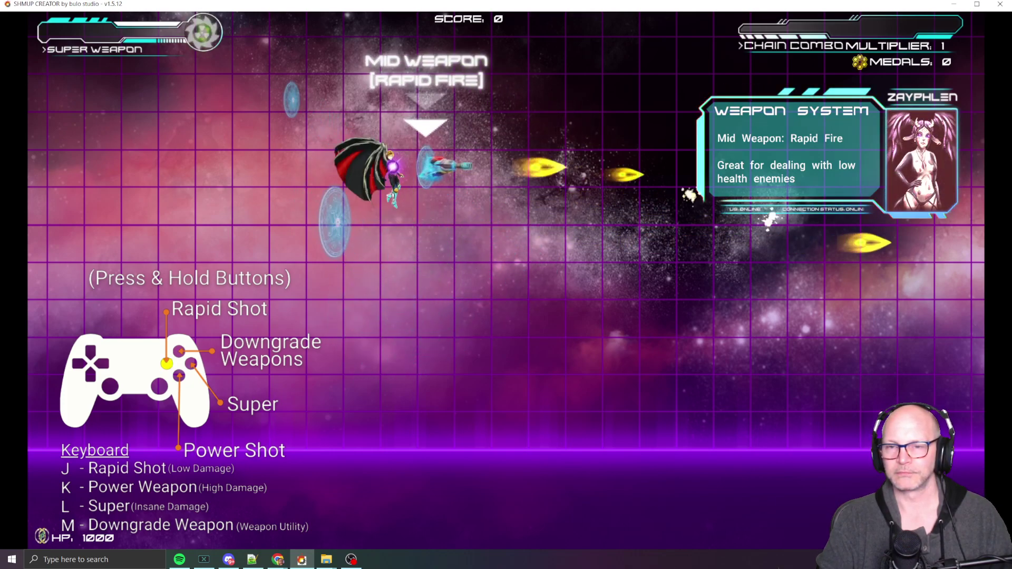
key("d")
key("s")
key("a")
key("a")
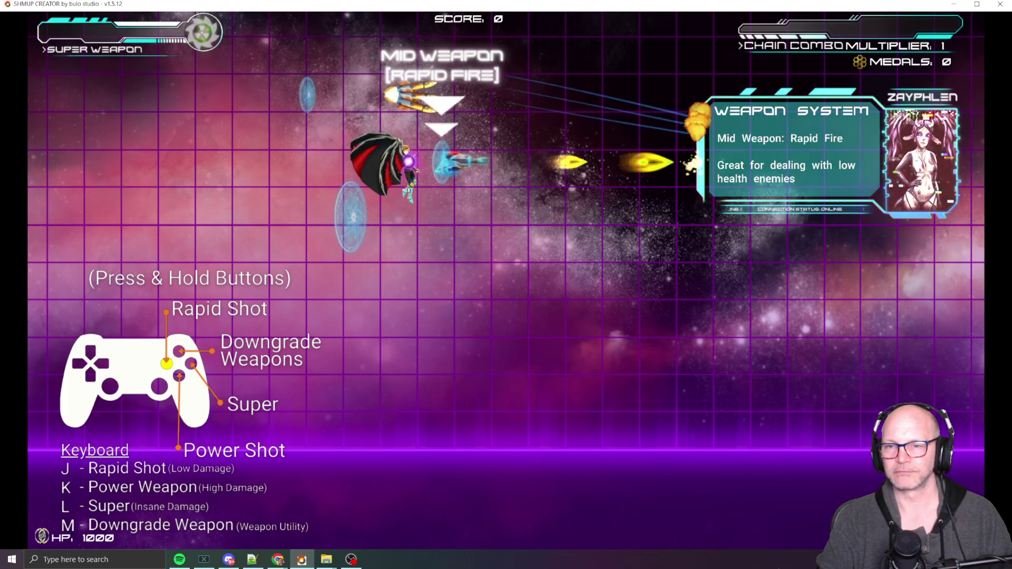
key("d")
key("a")
key("s")
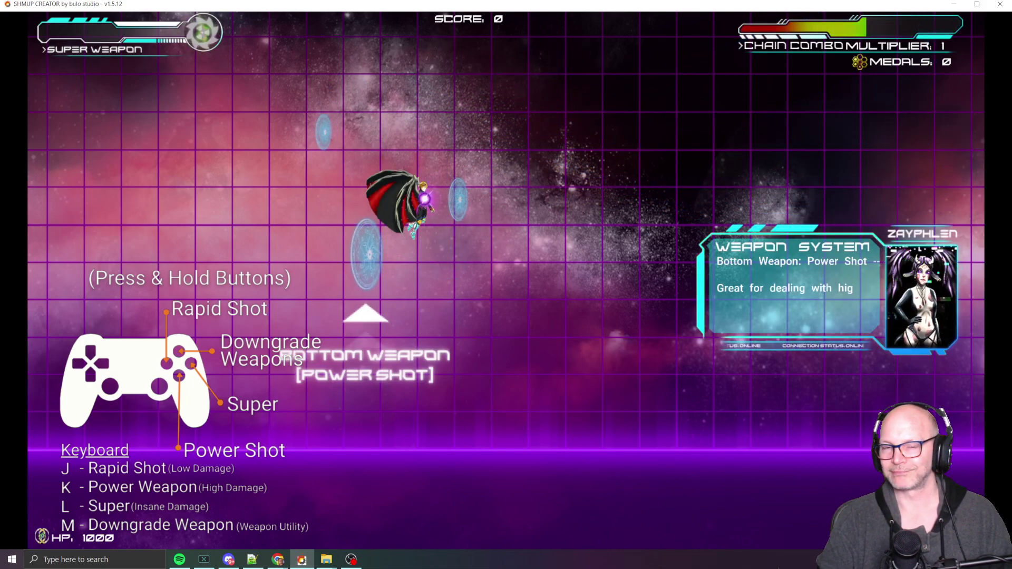
Playtest the Bottom Weapon tutorial section by positioning the ship and firing the Power Shot at the dialog.
key("s")
key("d")
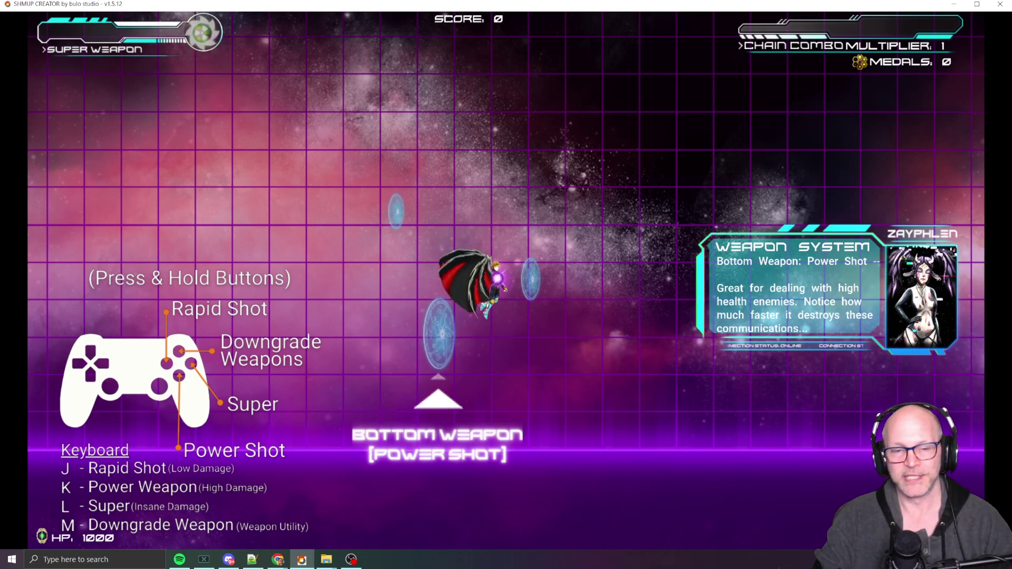
key("w")
key("a")
key("d")
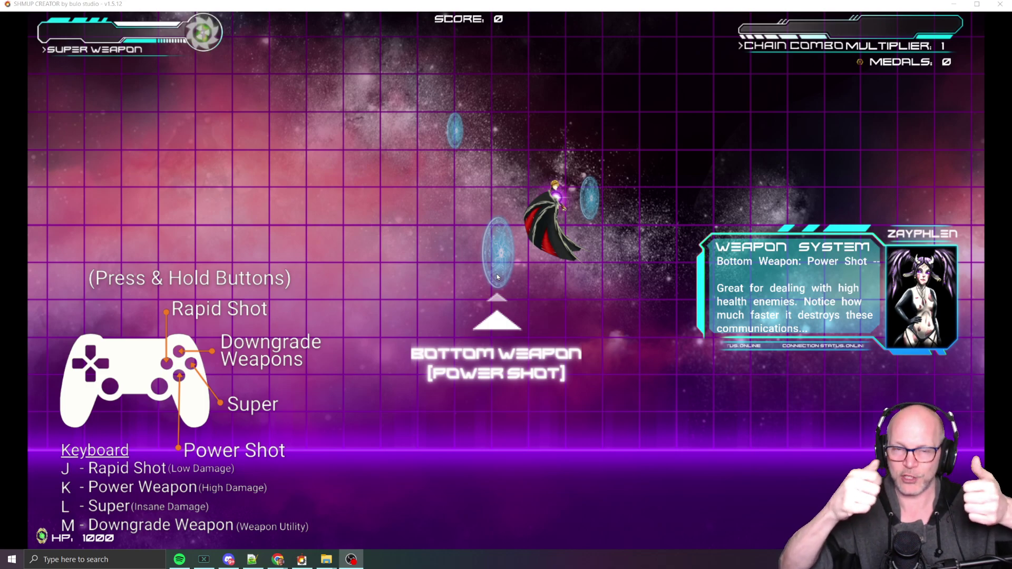
left_click(298, 223)
key("s")
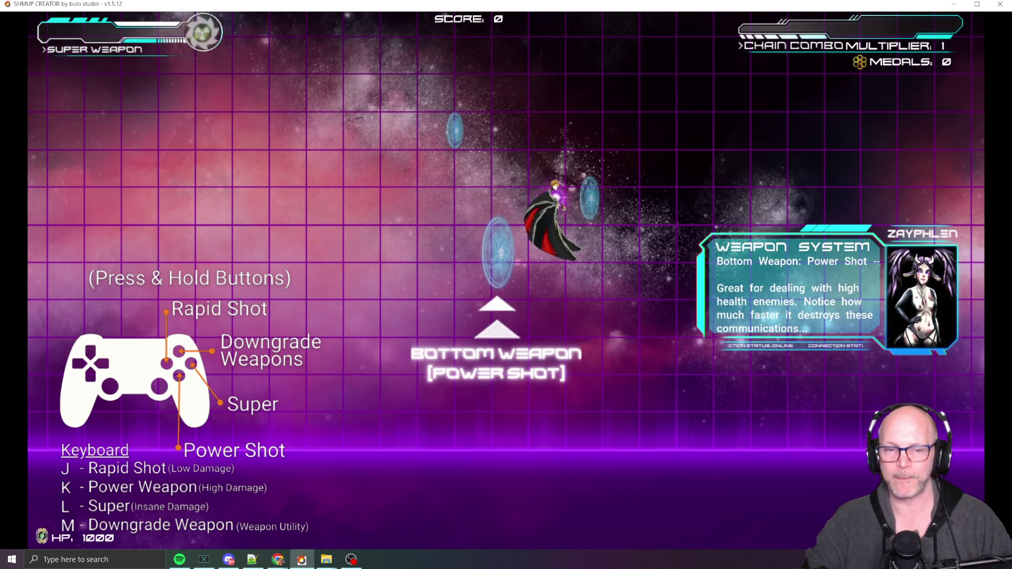
key("j")
key("k")
key("w")
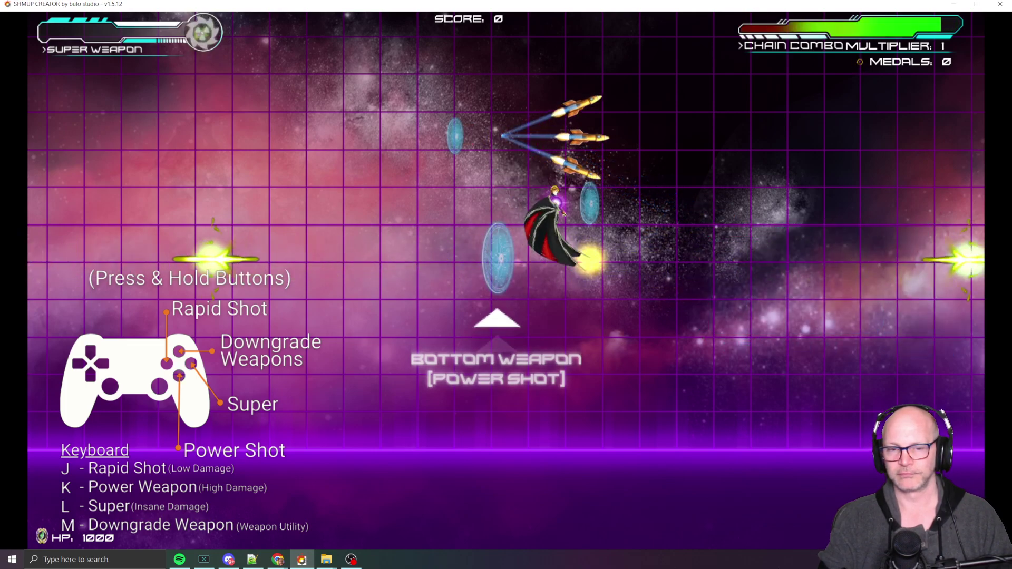
key("s")
key("a")
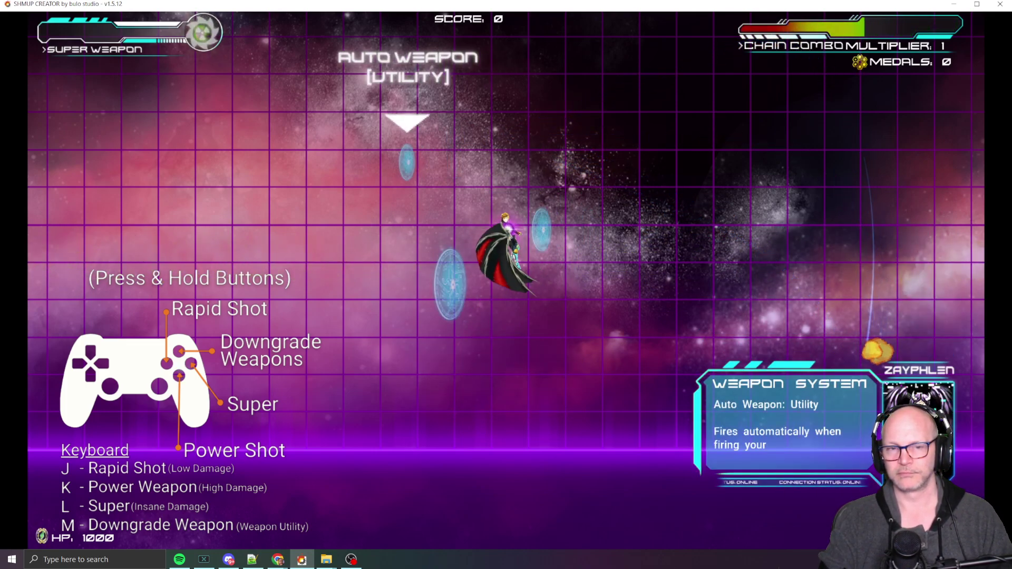
Playtest the Auto Weapon section by lining the ship up with the Utility dialog and firing Rapid Shot at it.
key("s")
key("s")
key("j")
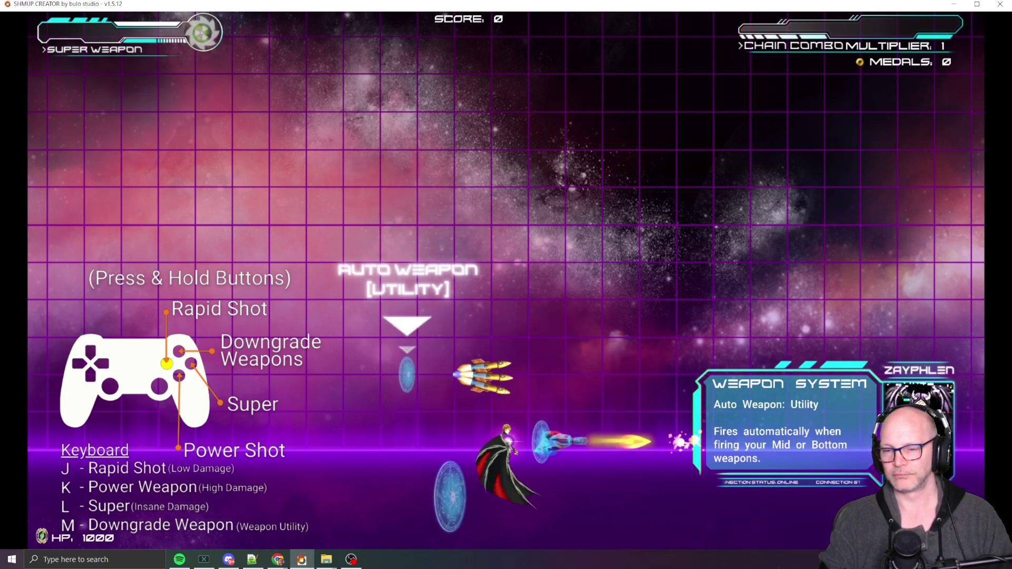
key("w")
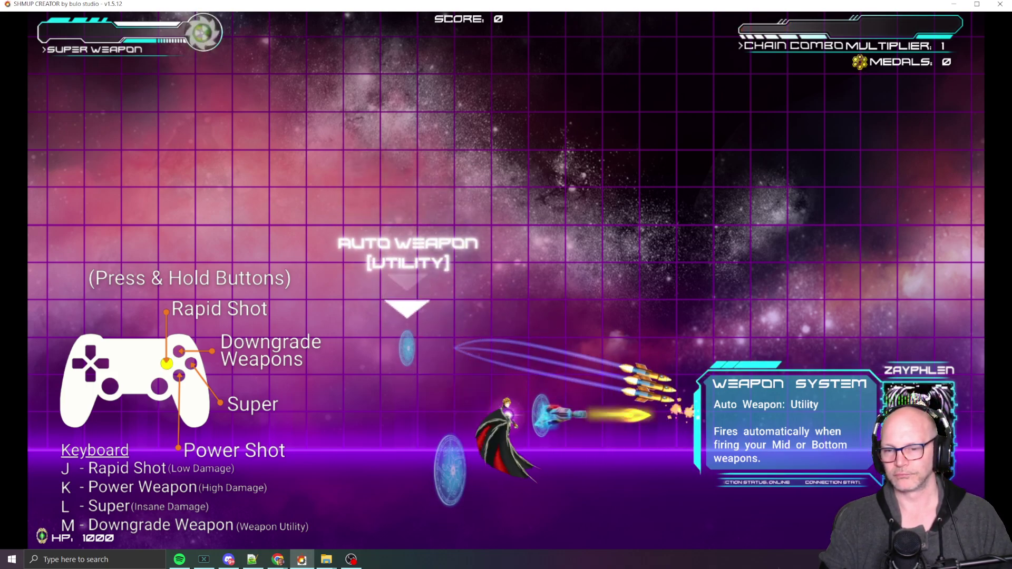
key("w")
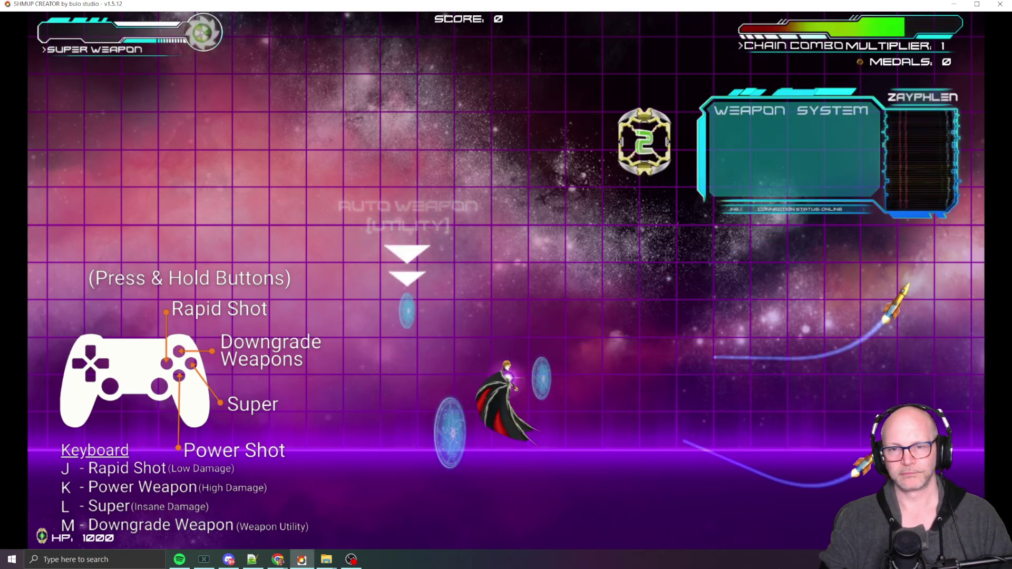
Collect the super weapon power-up, fire the Super at the Butt Saver dialog, and end the playtest.
key("w")
key("w")
key("d")
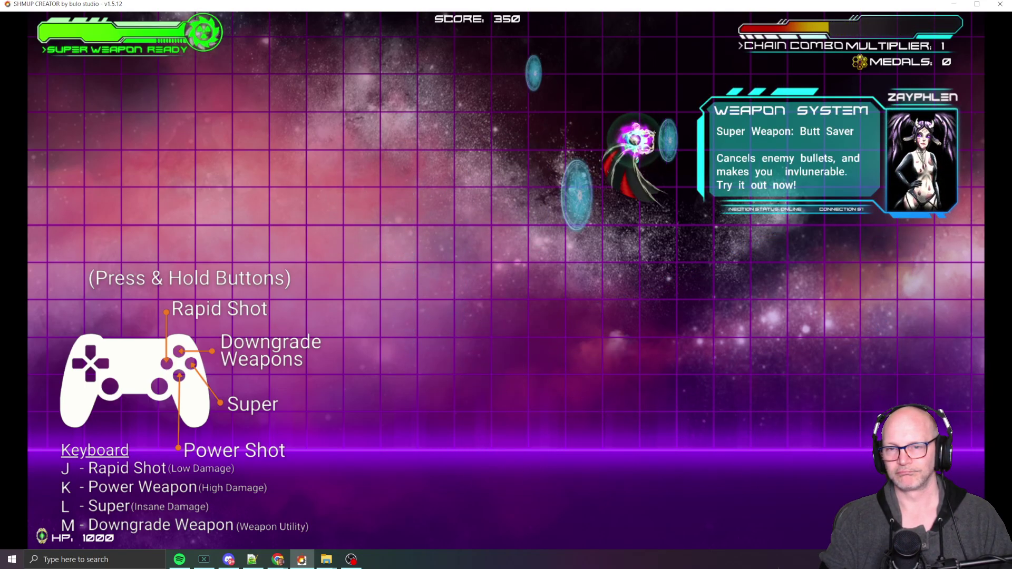
key("l")
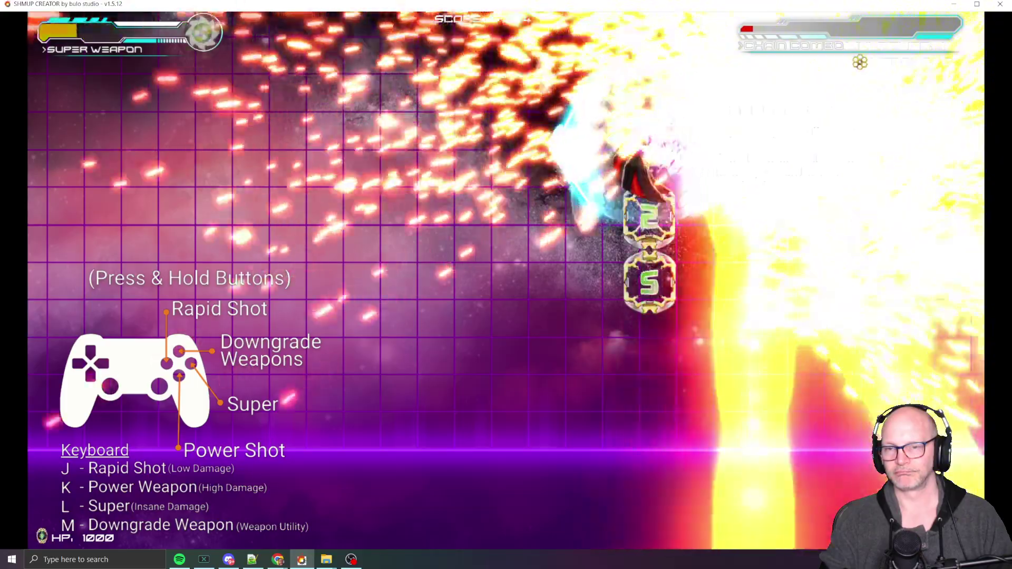
key("a")
key("s")
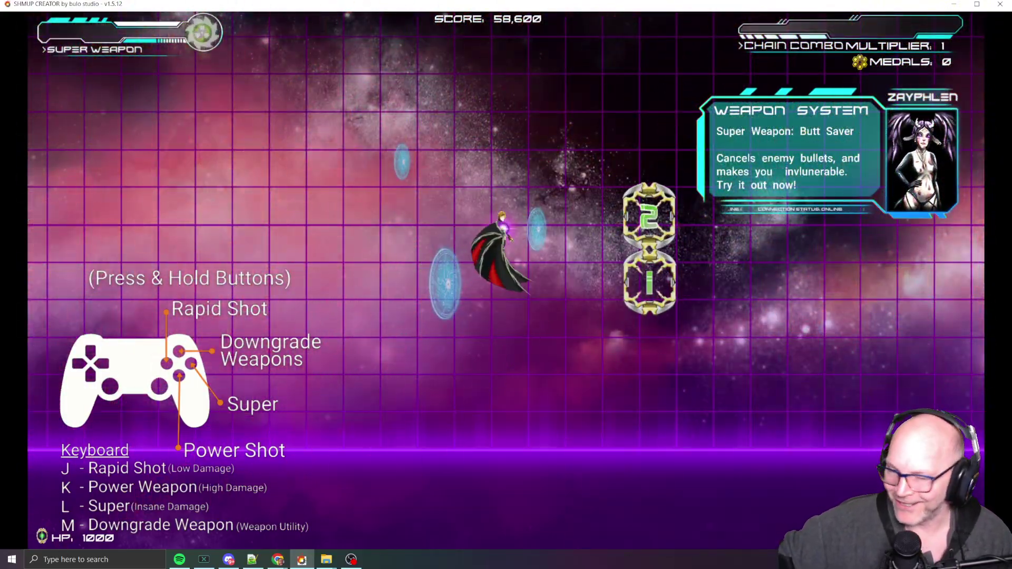
key("Escape")
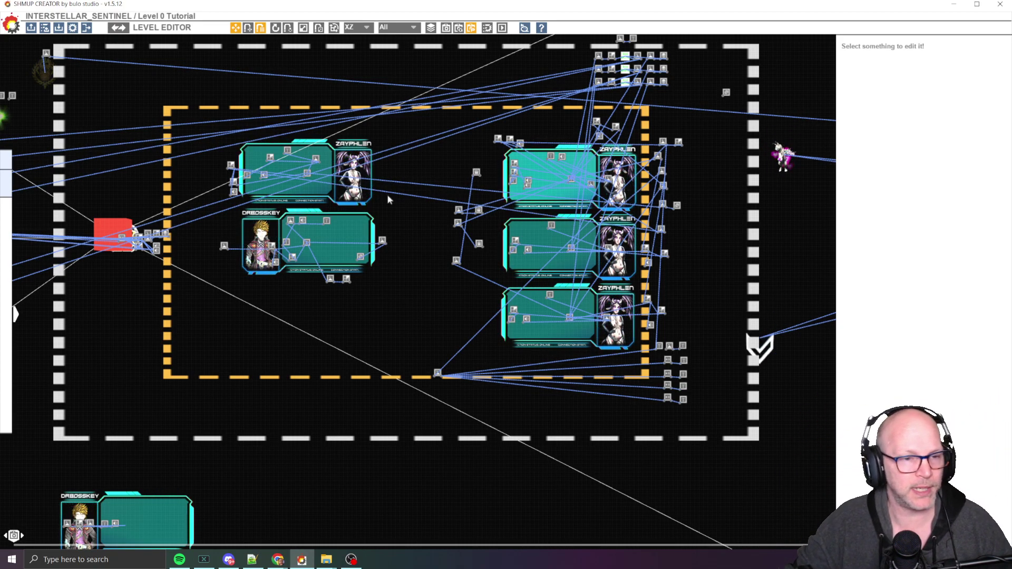
Inspect the settings of the trigger and its linked Weapon Arrow Logic text above the three Bool Enemy rows.
middle_click_drag(414, 278, 409, 288)
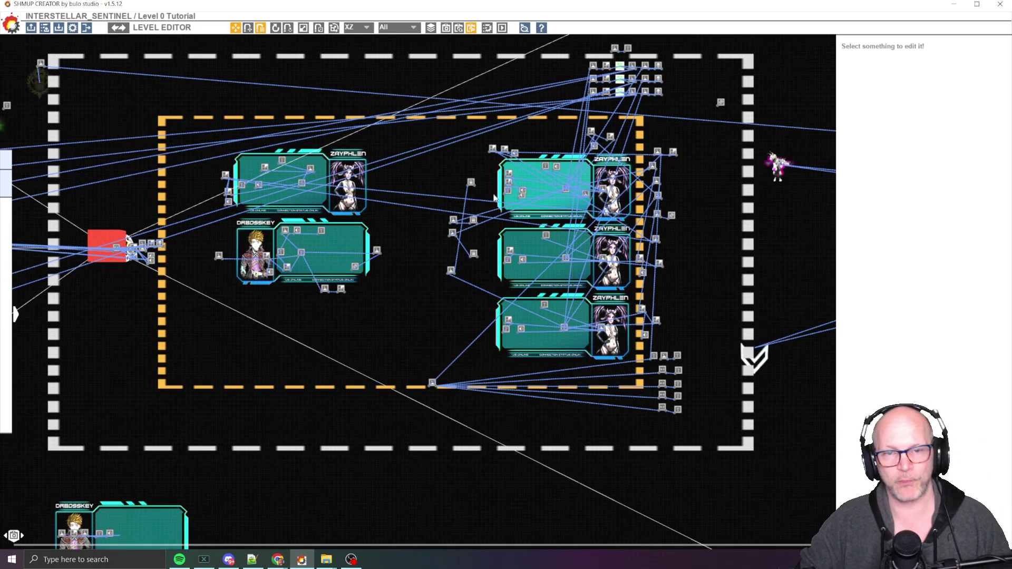
middle_click_drag(685, 116, 558, 227)
scroll(558, 226, "up", 5)
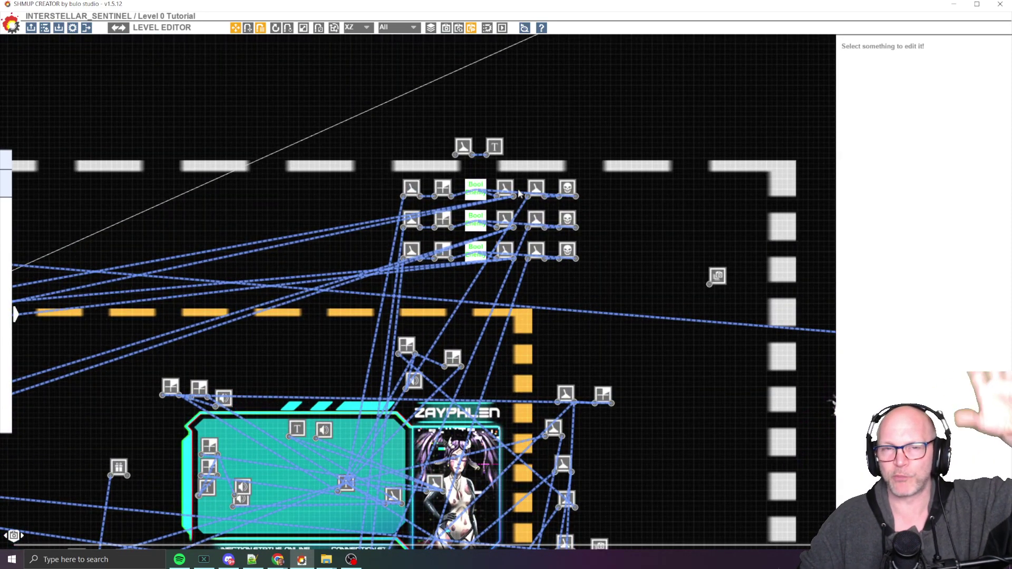
middle_click_drag(539, 157, 537, 142)
scroll(537, 141, "up", 4)
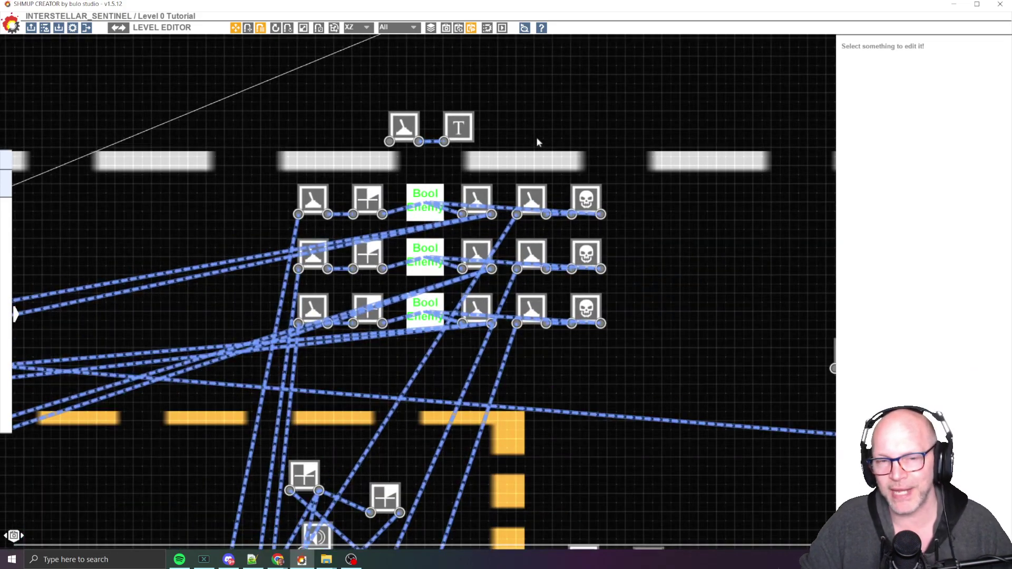
middle_click_drag(342, 153, 390, 170)
middle_click_drag(685, 314, 687, 294)
left_click(485, 141)
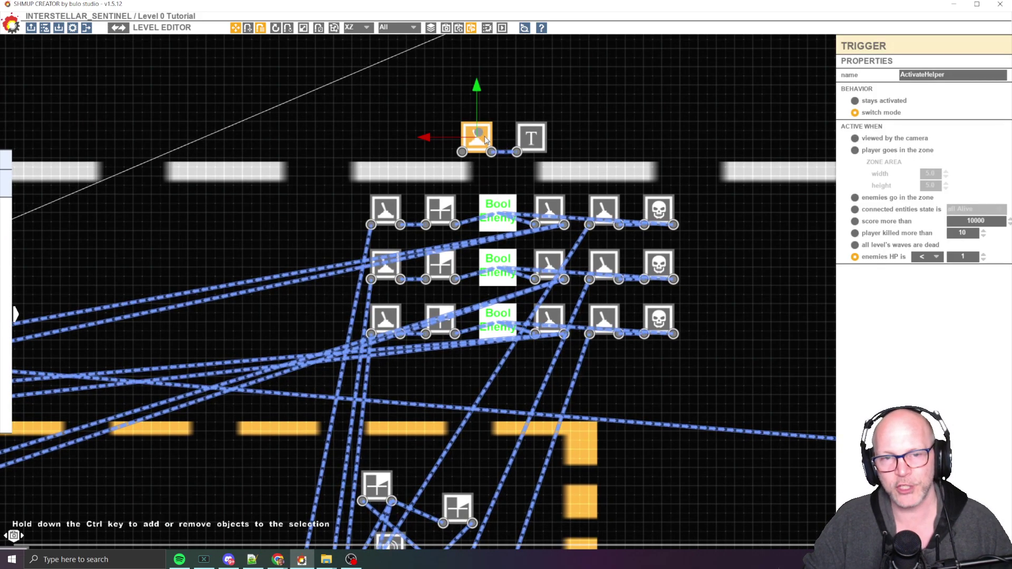
left_click(532, 138)
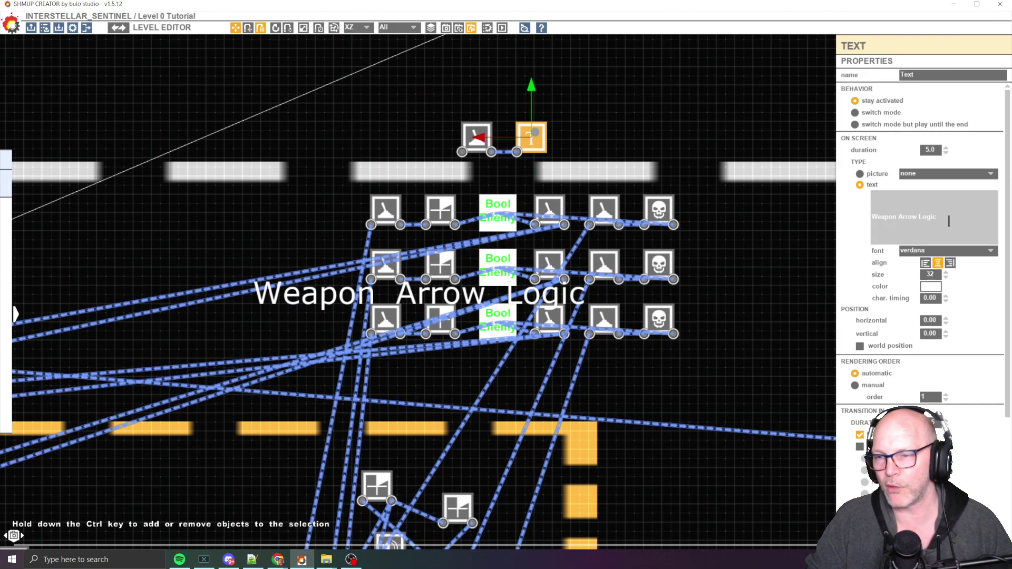
left_click(498, 167)
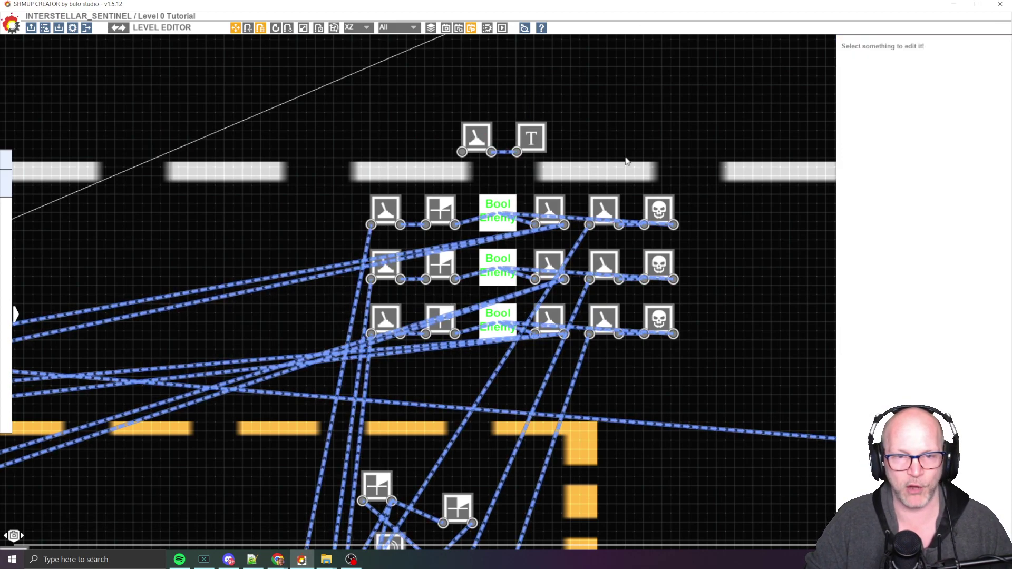
scroll(623, 160, "down", 2)
left_click(528, 116)
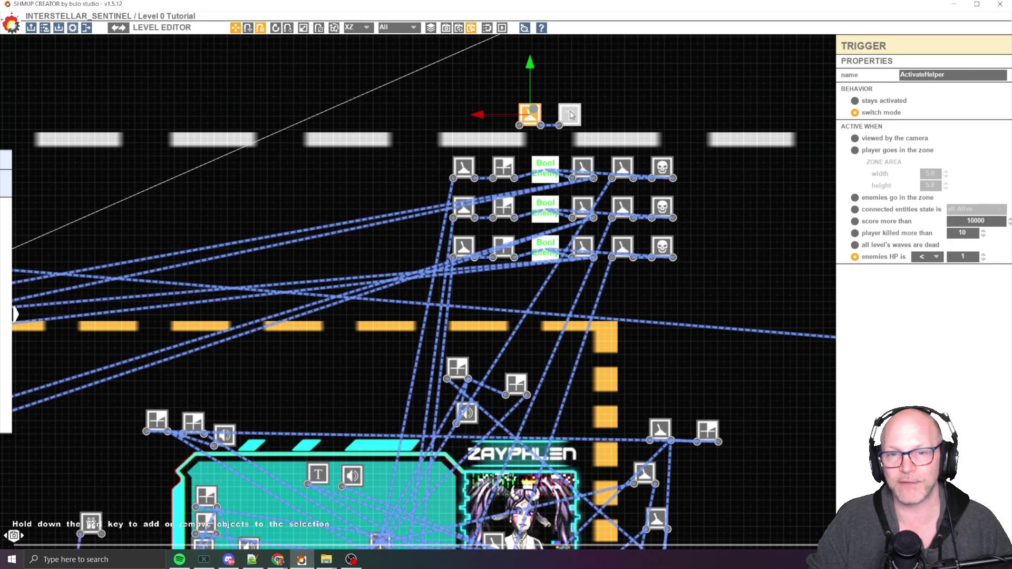
left_click(611, 91)
Examine the first trigger in the top Bool Enemy row and the upper Zayphlen dialog enemy below it.
scroll(573, 106, "up", 3)
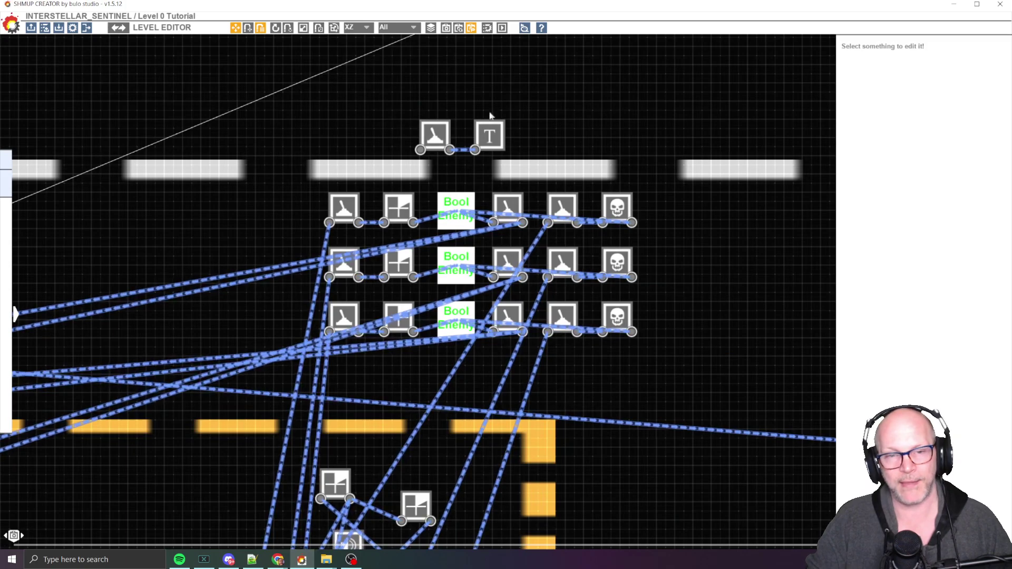
middle_click_drag(647, 437, 645, 424)
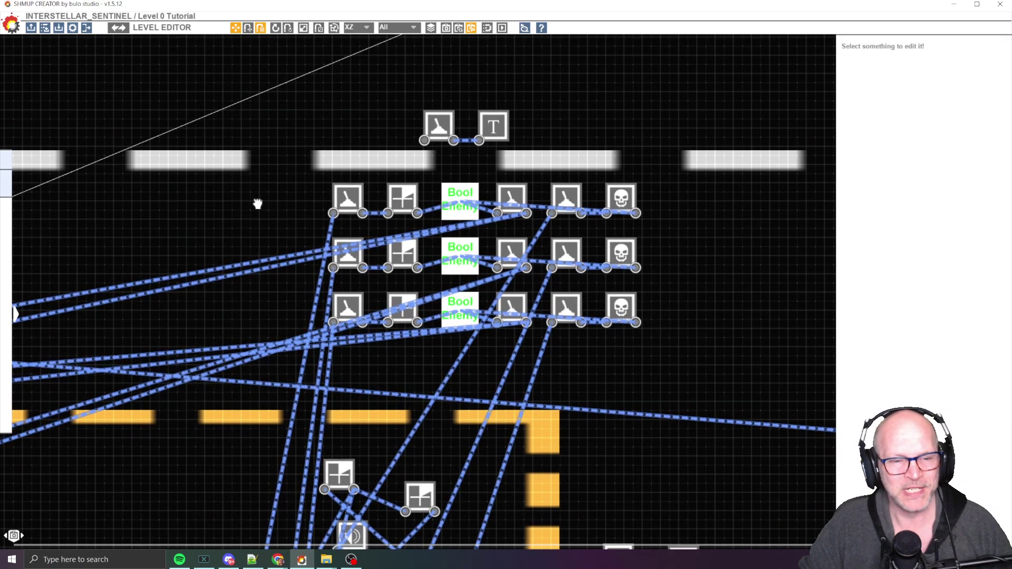
middle_click_drag(257, 204, 355, 158)
scroll(357, 159, "down", 2)
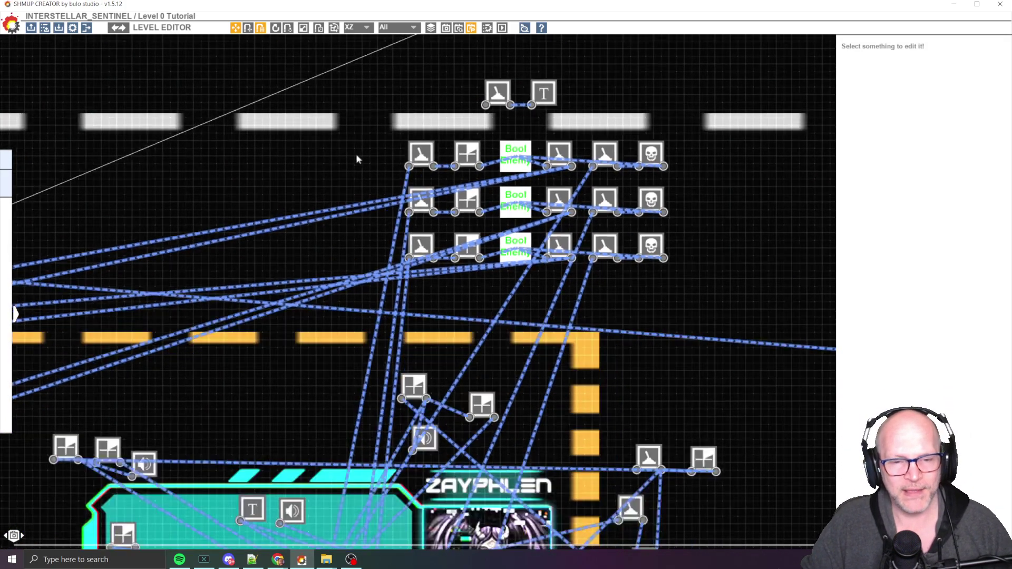
left_click(422, 154)
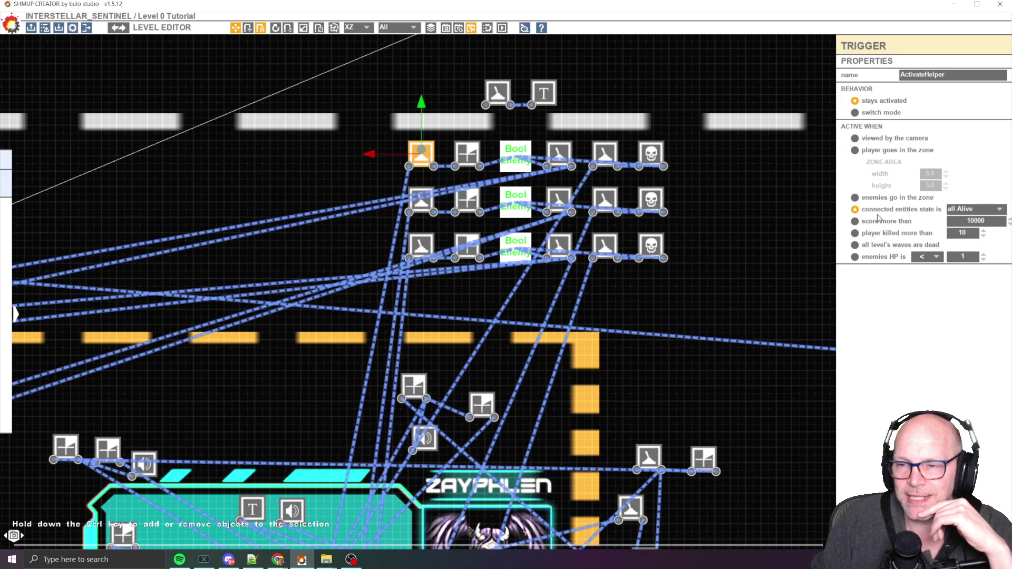
scroll(543, 377, "down", 1)
middle_click_drag(543, 376, 606, 240)
left_click(313, 406)
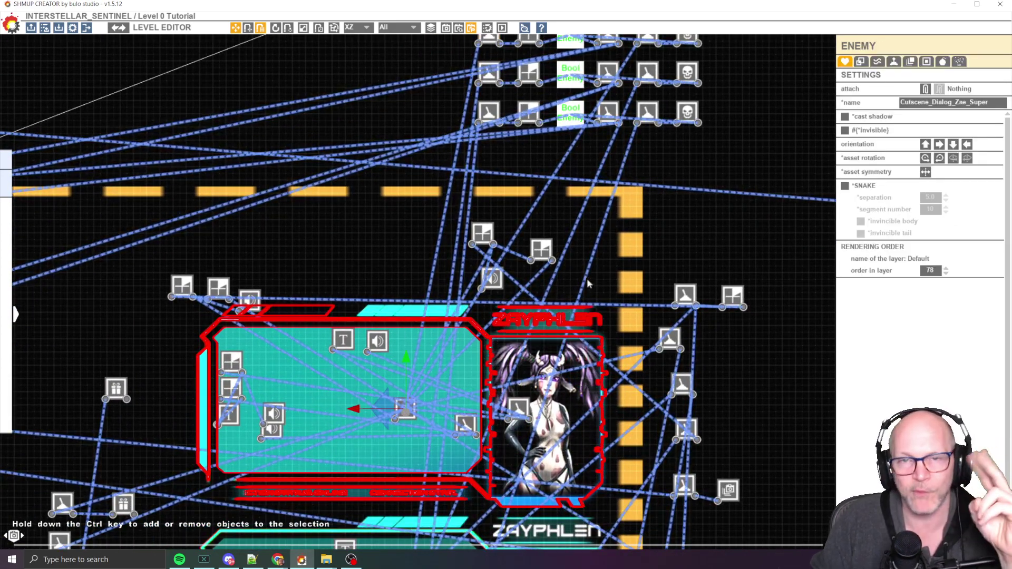
Inspect the countdown in the top Bool Enemy row and the settings of the Bool Enemy beside it.
middle_click_drag(770, 149, 731, 264)
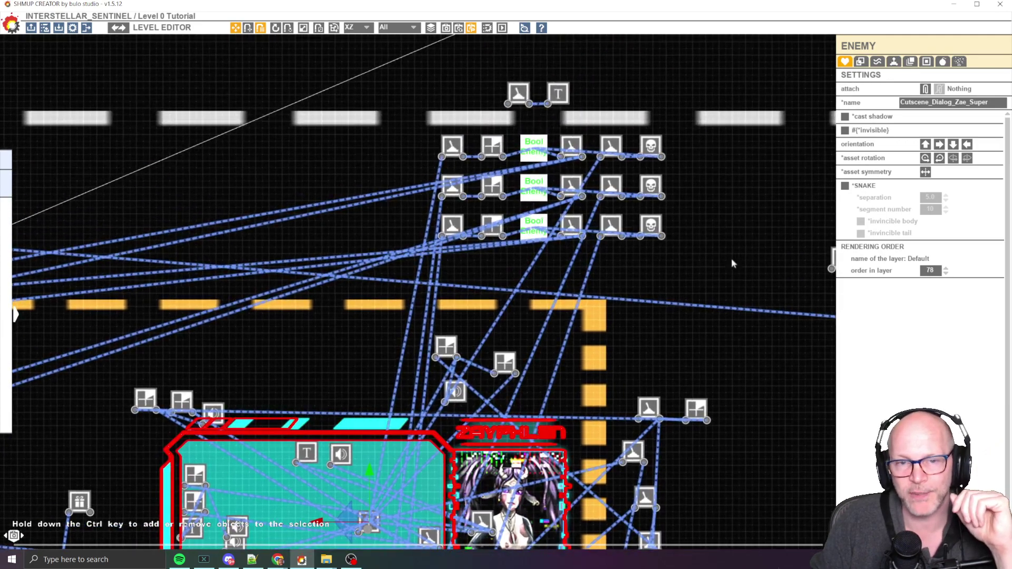
left_click(491, 146)
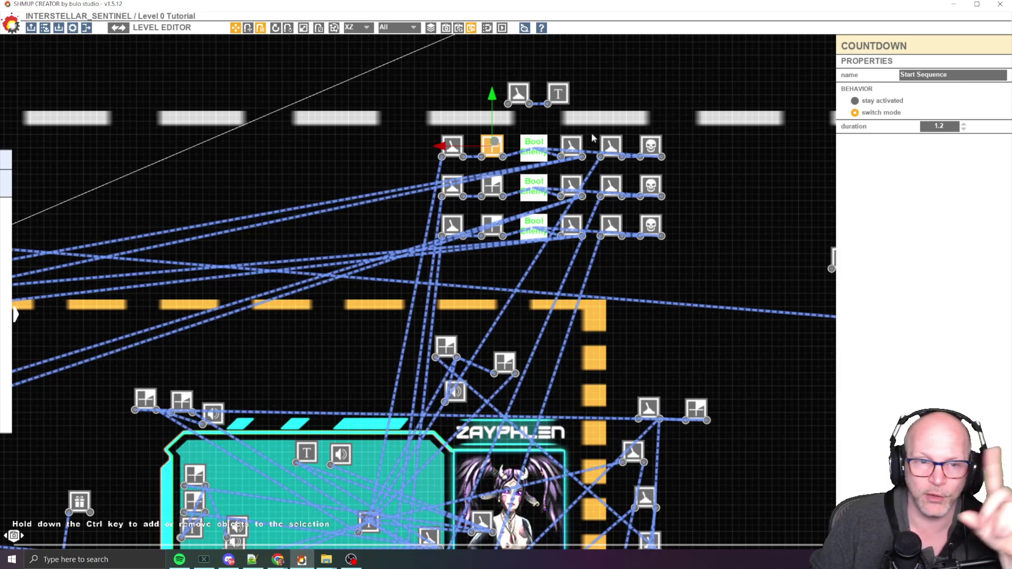
middle_click_drag(663, 111, 501, 157)
scroll(437, 188, "up", 3)
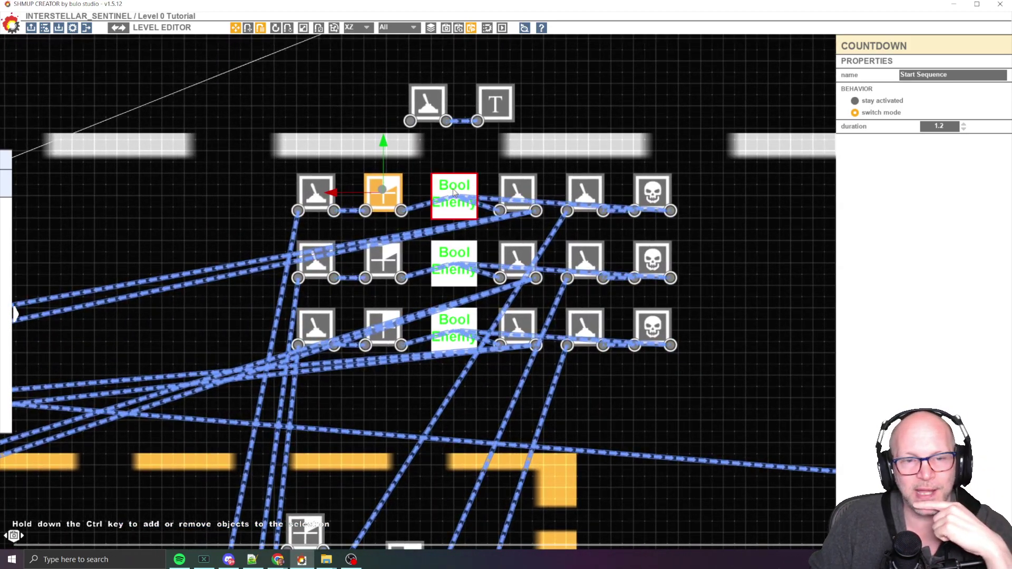
left_click(466, 200)
scroll(498, 221, "up", 3)
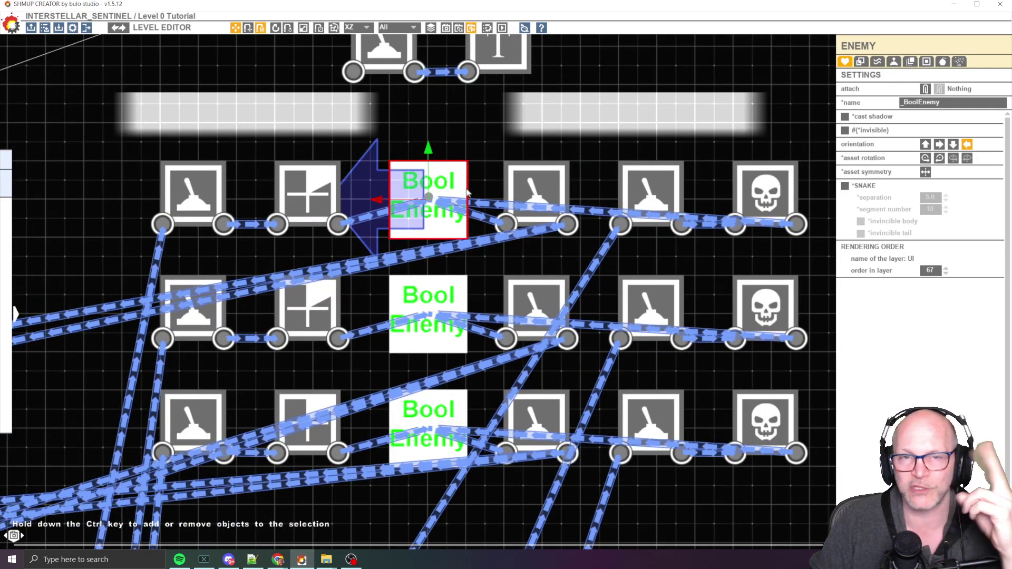
middle_click_drag(552, 130, 531, 122)
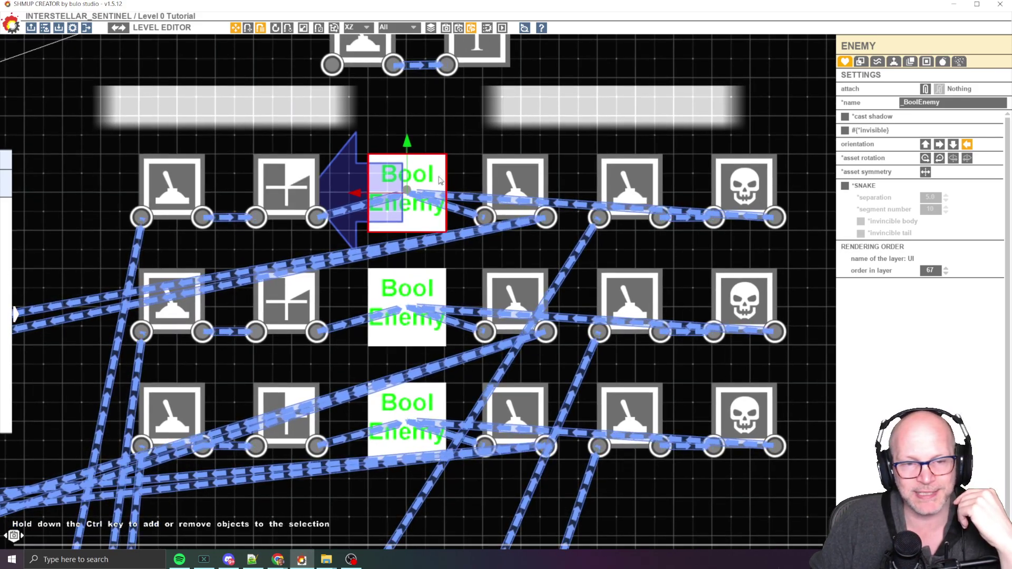
Survey how the three Bool Enemy rows connect to the Zayphlen dialogs and the rest of the tutorial layout.
scroll(497, 142, "down", 2)
scroll(497, 142, "down", 6)
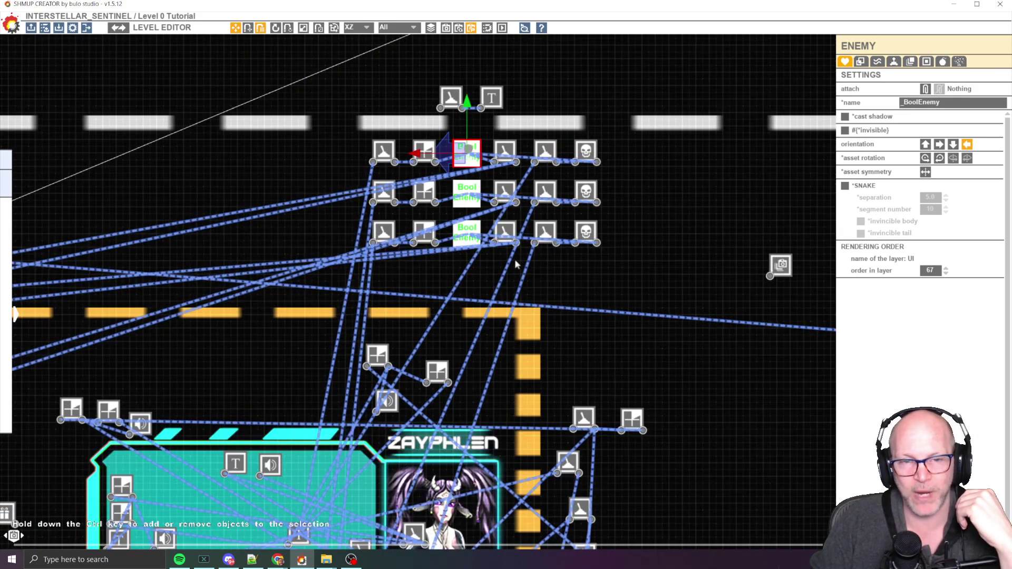
middle_click_drag(454, 296, 576, 187)
scroll(423, 213, "down", 3)
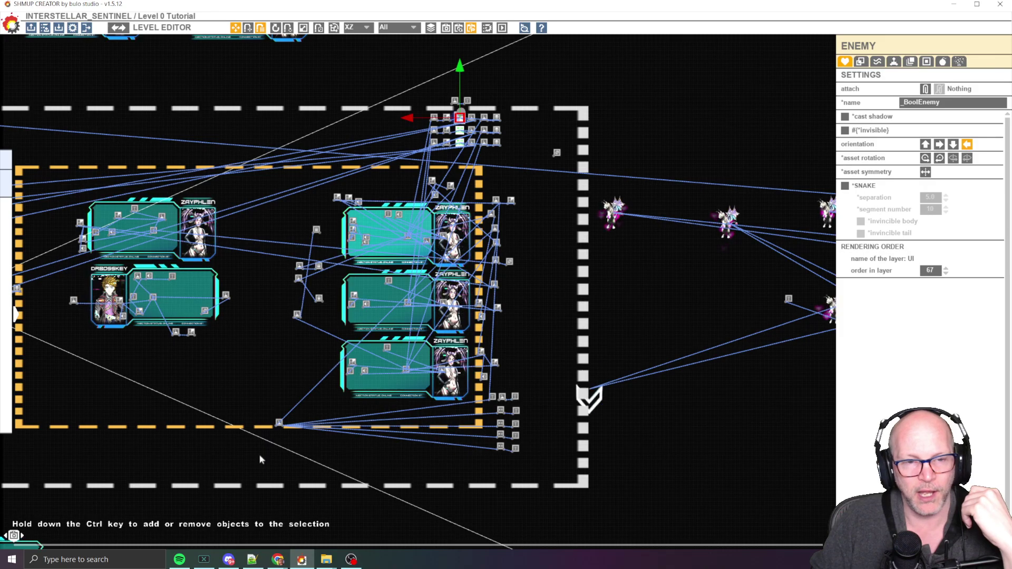
scroll(460, 148, "up", 3)
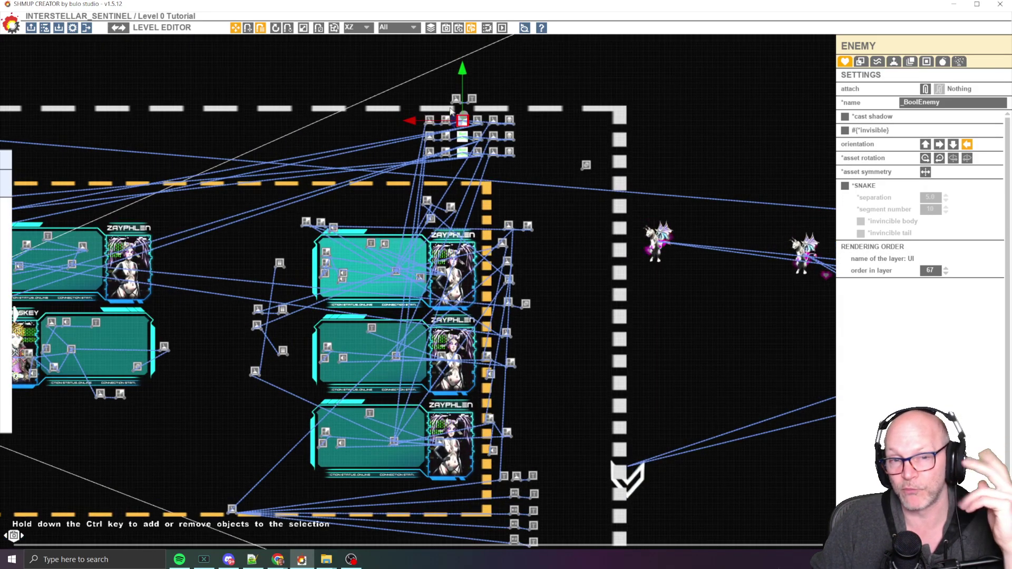
scroll(460, 148, "up", 3)
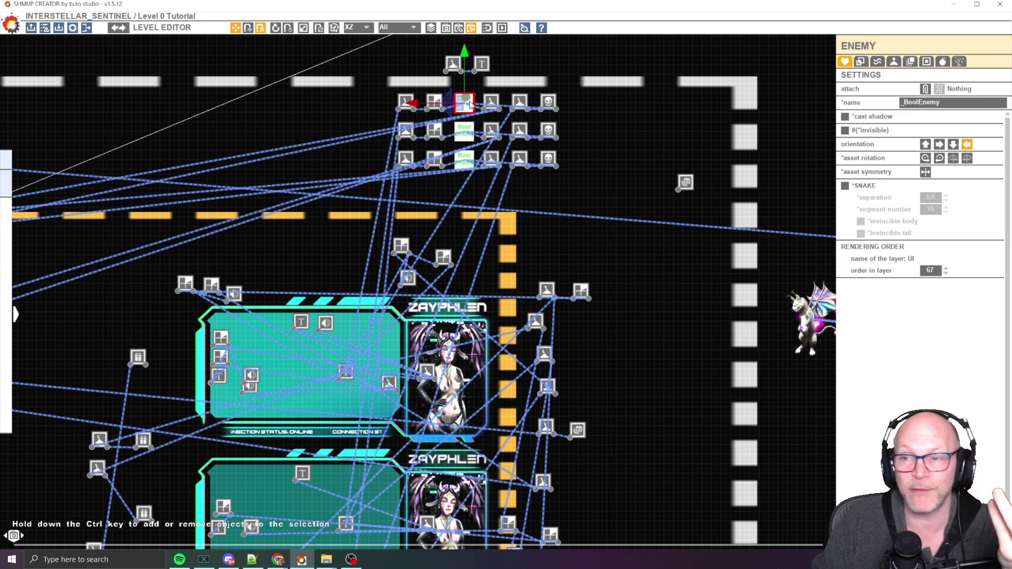
middle_click_drag(338, 249, 408, 251)
scroll(428, 185, "down", 3)
scroll(427, 181, "down", 1)
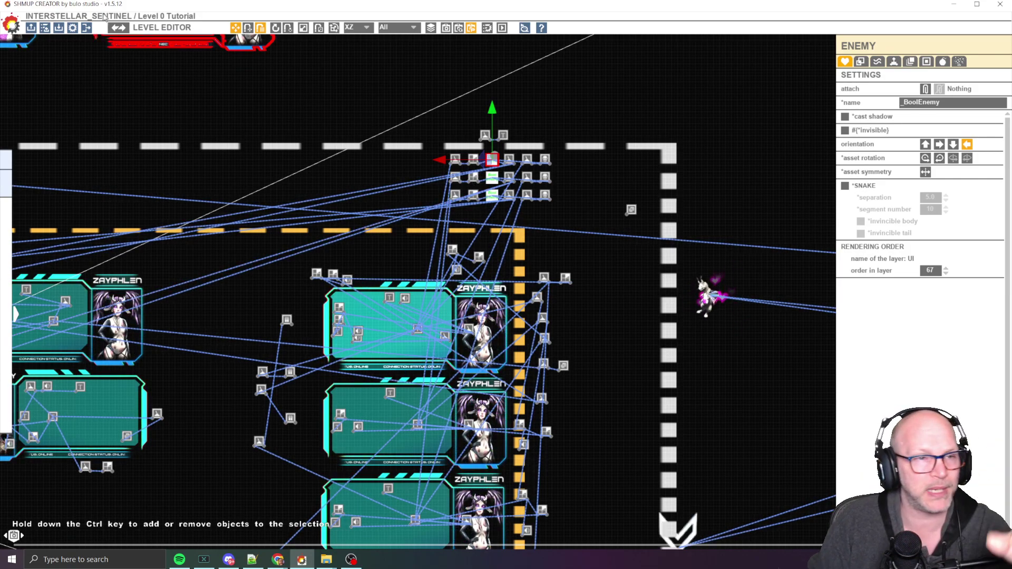
middle_click_drag(589, 186, 576, 190)
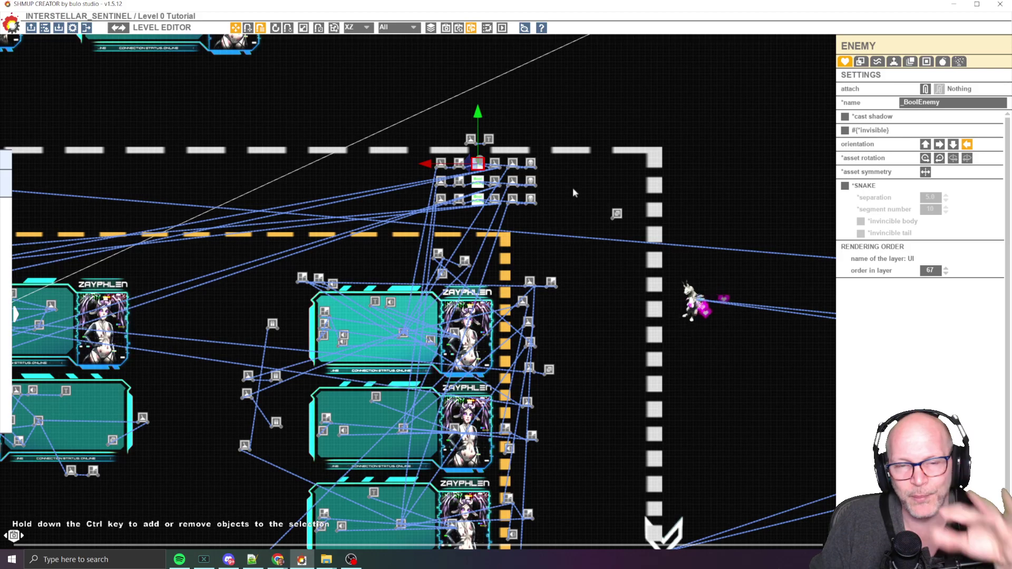
Inspect the properties of the trigger directly after the Bool Enemy in the top row.
scroll(551, 188, "up", 2)
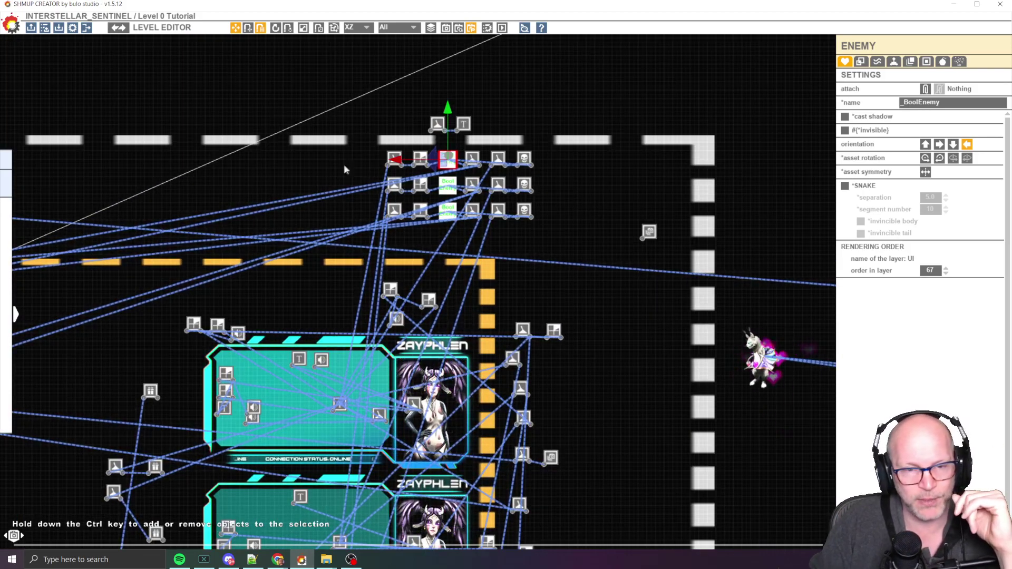
scroll(479, 216, "up", 3)
middle_click_drag(456, 237, 470, 177)
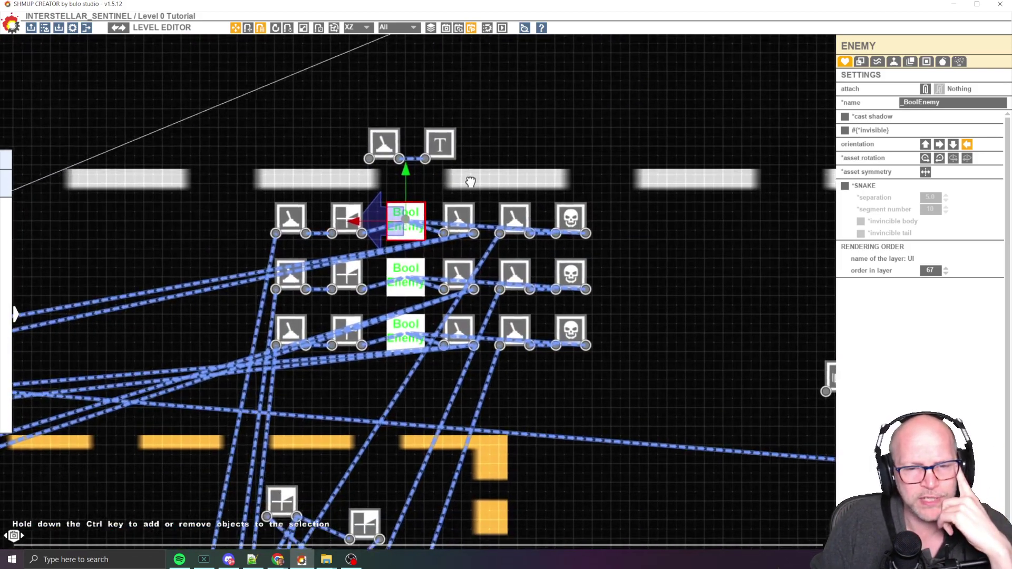
scroll(419, 208, "up", 2)
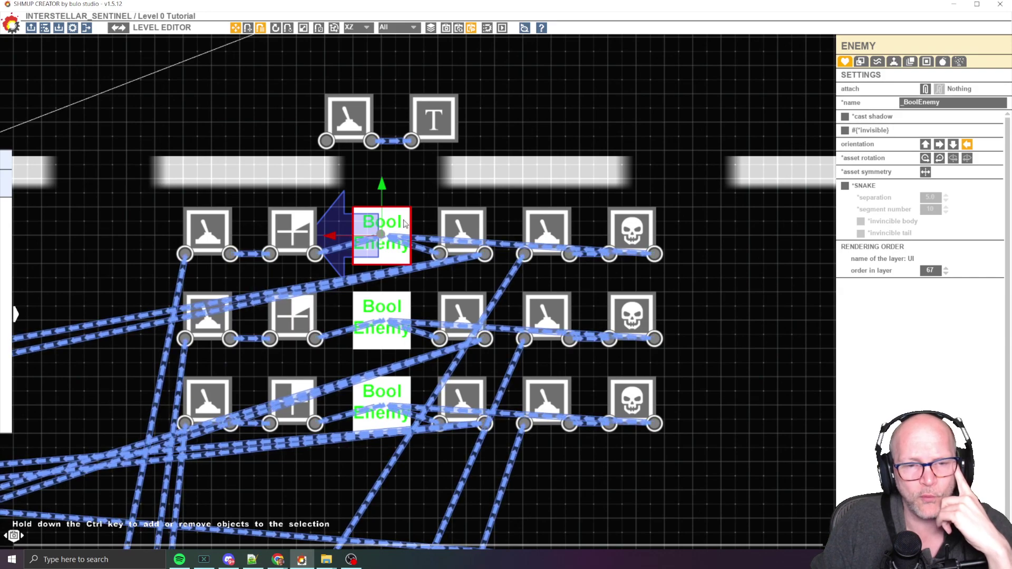
left_click(476, 227)
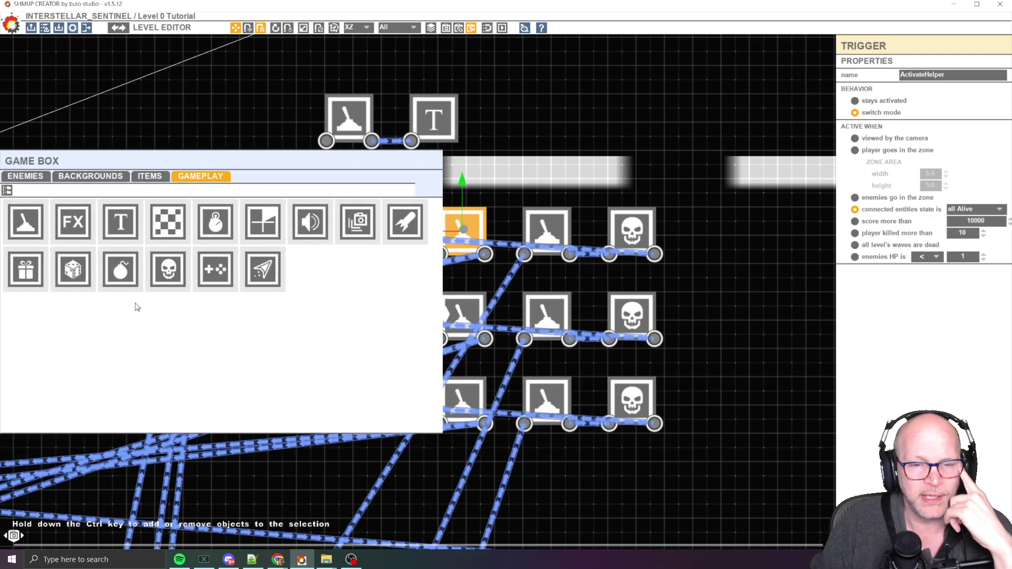
Follow that trigger's outgoing links across the level to the two FX objects beside the winged character.
left_click(406, 272)
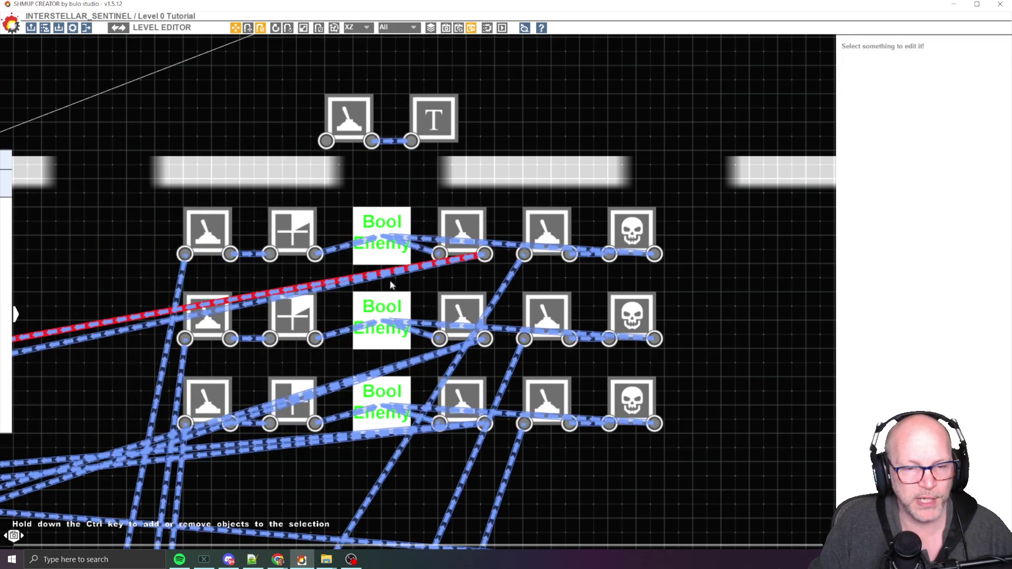
middle_click_drag(115, 211, 509, 148)
scroll(464, 184, "down", 8)
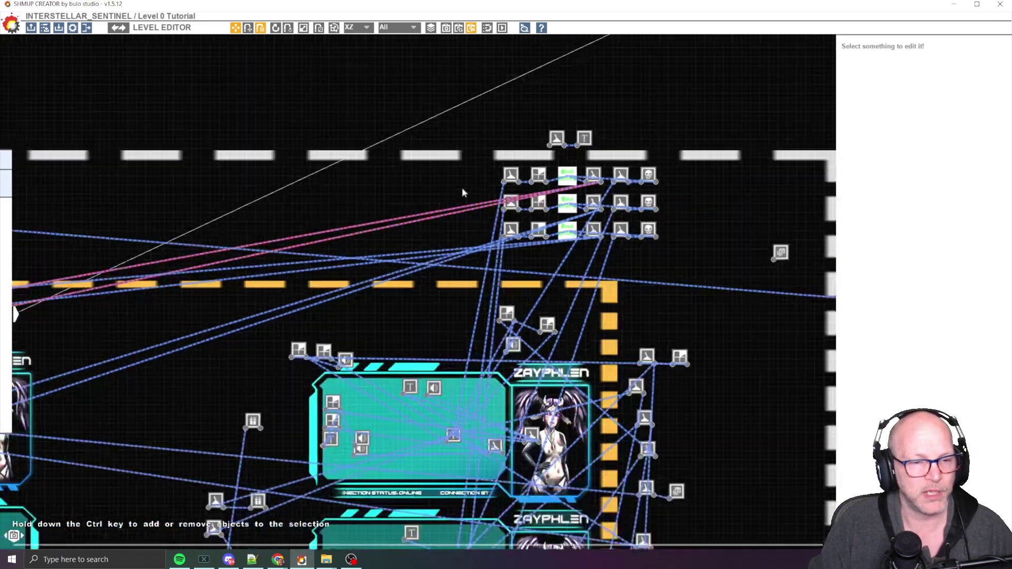
middle_click_drag(278, 296, 620, 239)
middle_click_drag(249, 244, 640, 233)
middle_click_drag(337, 292, 546, 242)
scroll(546, 242, "up", 6)
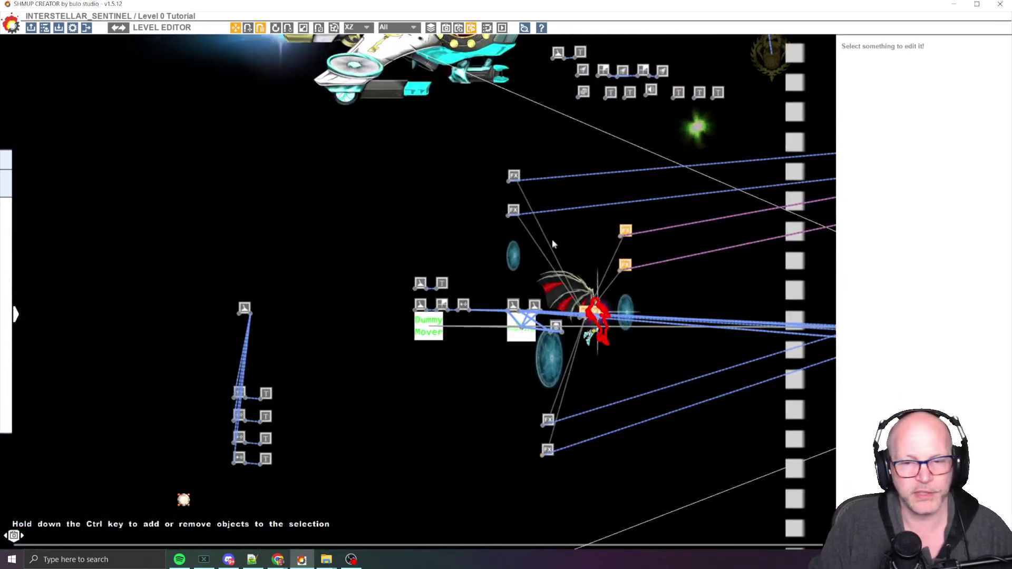
scroll(664, 292, "up", 3)
middle_click_drag(675, 298, 505, 262)
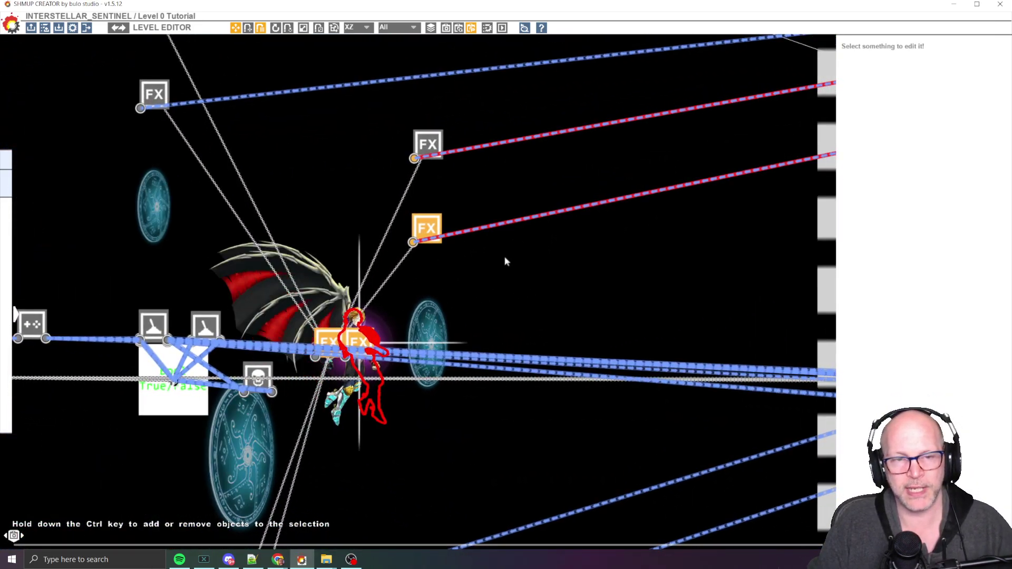
scroll(506, 262, "up", 3)
middle_click_drag(362, 134, 409, 178)
scroll(409, 177, "down", 3)
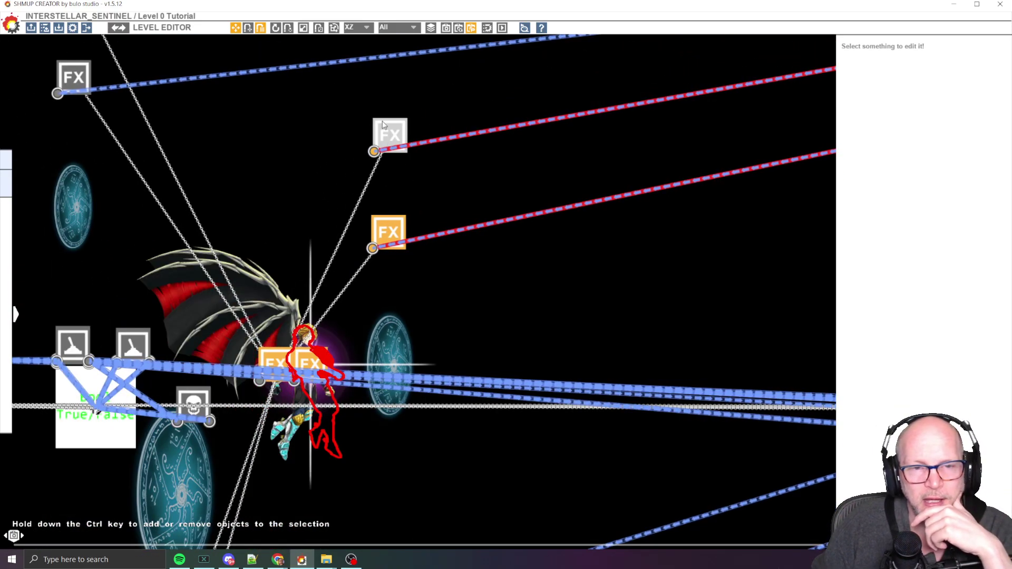
Inspect the upper linked FX, show the level's layers, and attach the FX to the winged character.
left_click(383, 124)
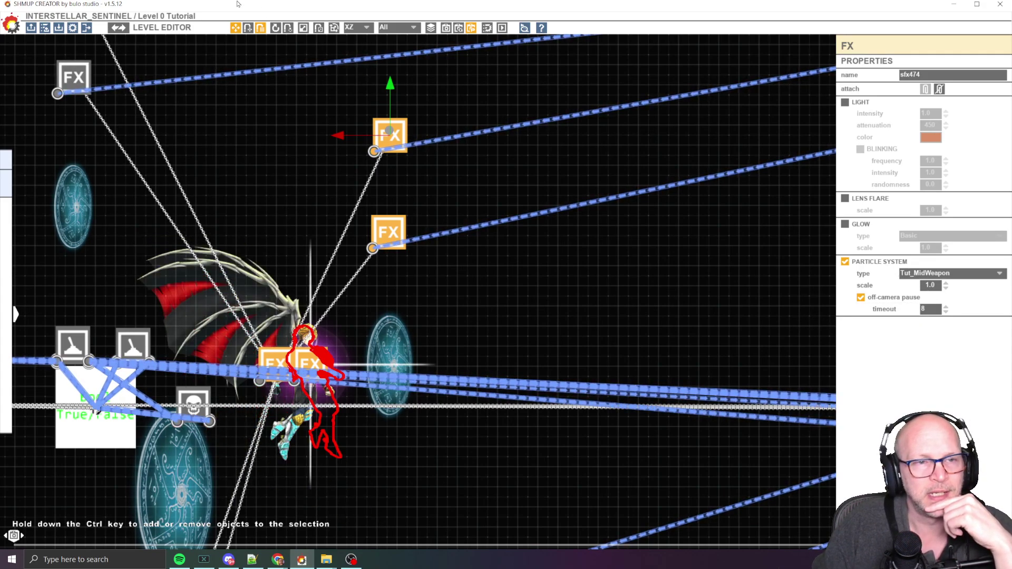
left_click(430, 29)
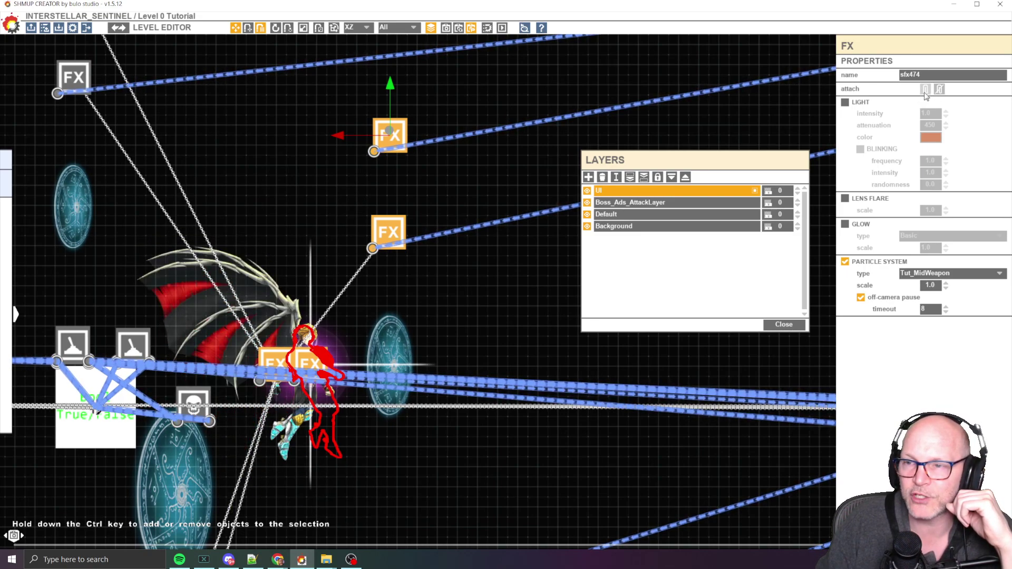
left_click(304, 339)
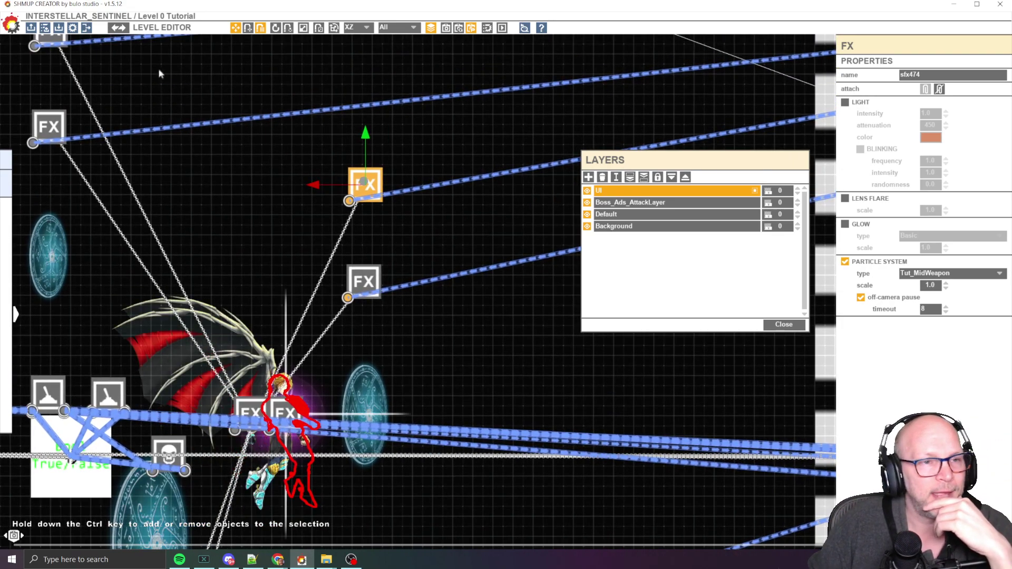
Switch to the game editor's particle systems and preview Tut_AutoWeapon, Tut_BotWeapon and Tut_MidWeapon.
left_click(118, 27)
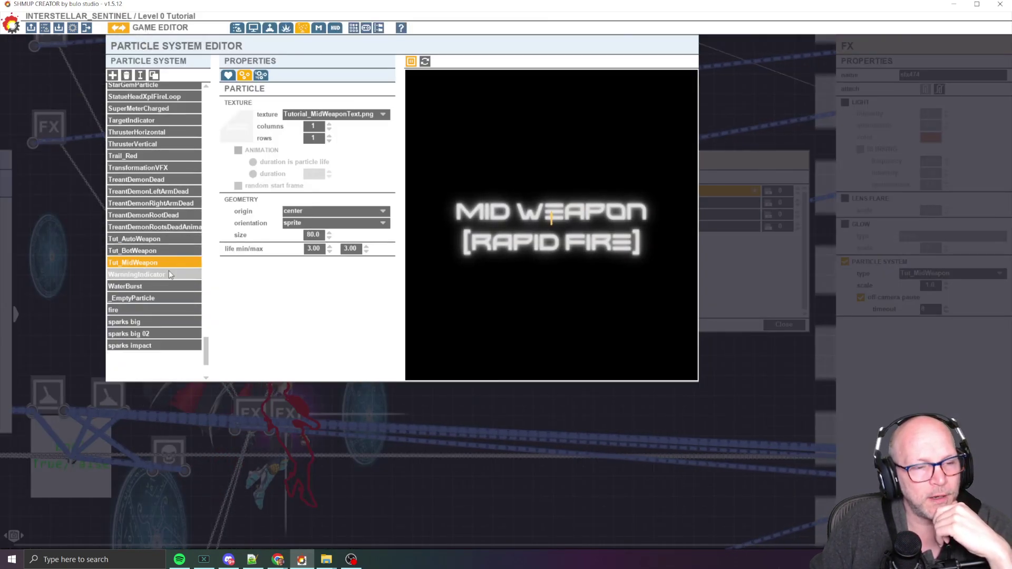
left_click(166, 241)
left_click(170, 251)
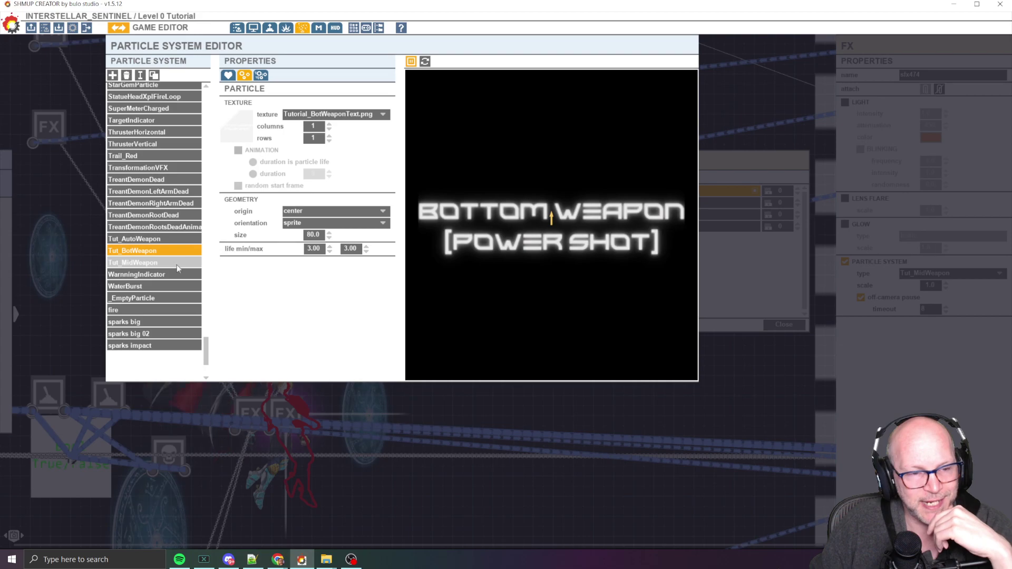
left_click(176, 263)
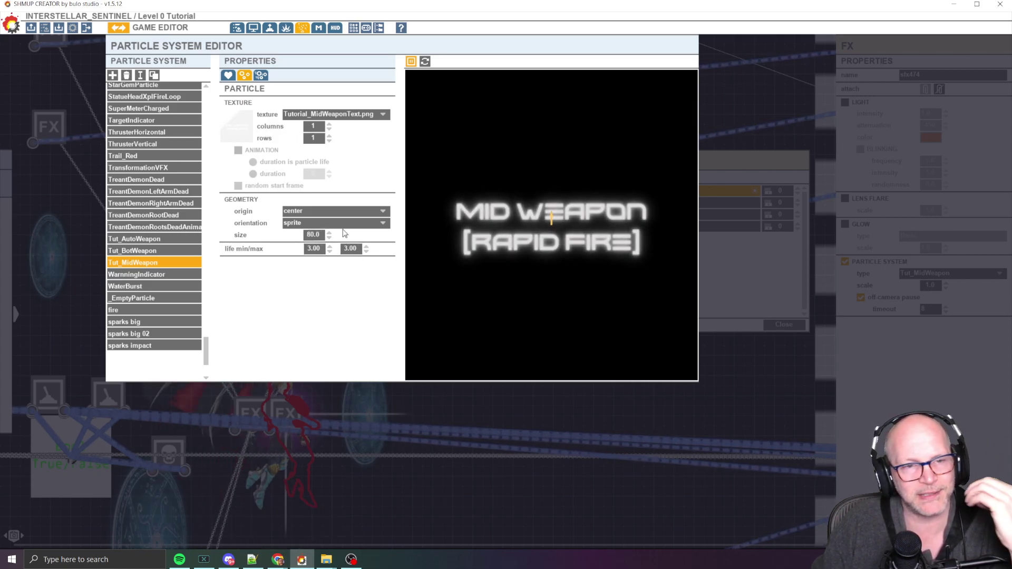
Review the emitter, modifier and particle settings of Tut_MidWeapon, checking its end color without changing it.
left_click(228, 75)
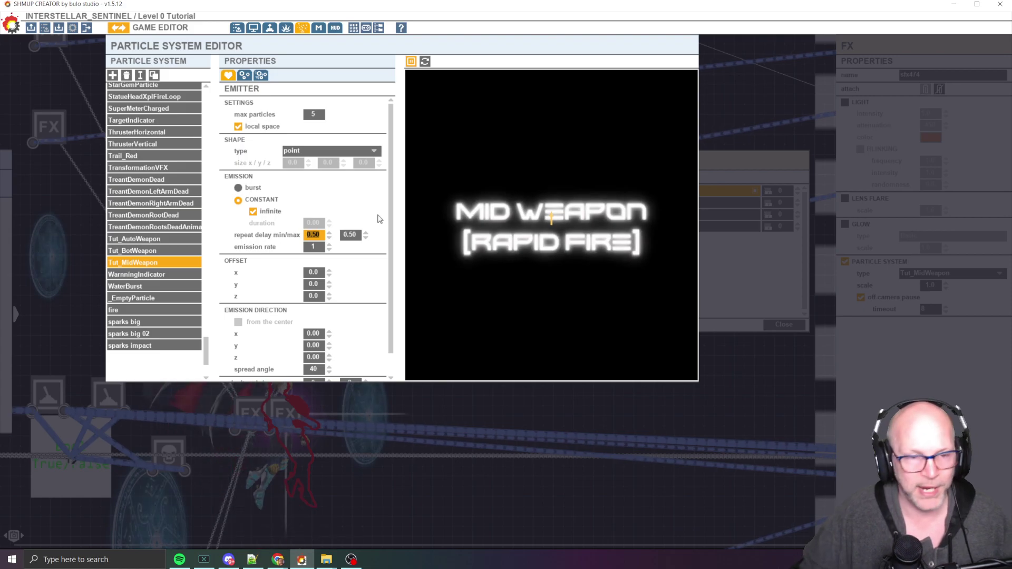
left_click(262, 76)
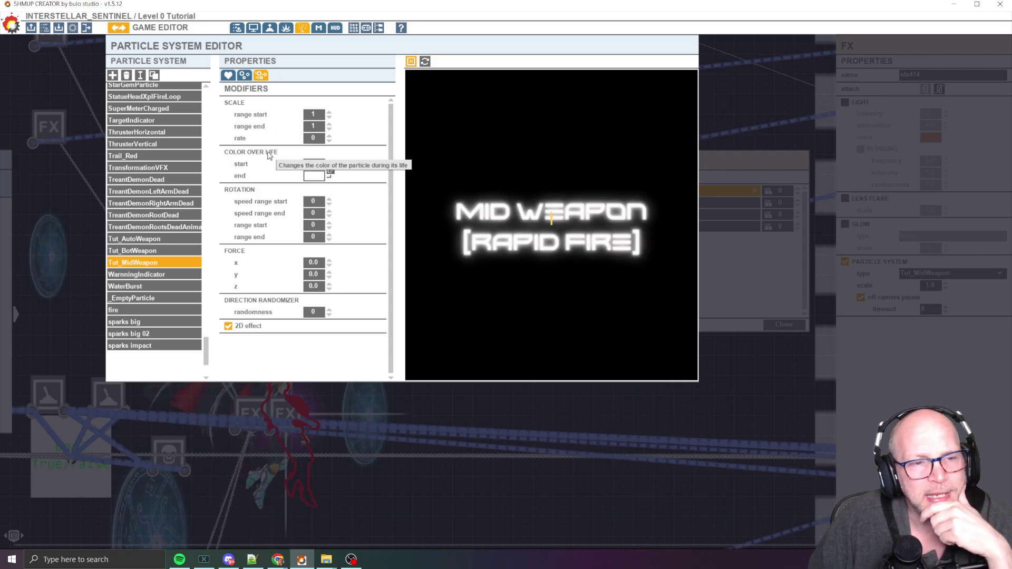
left_click(314, 176)
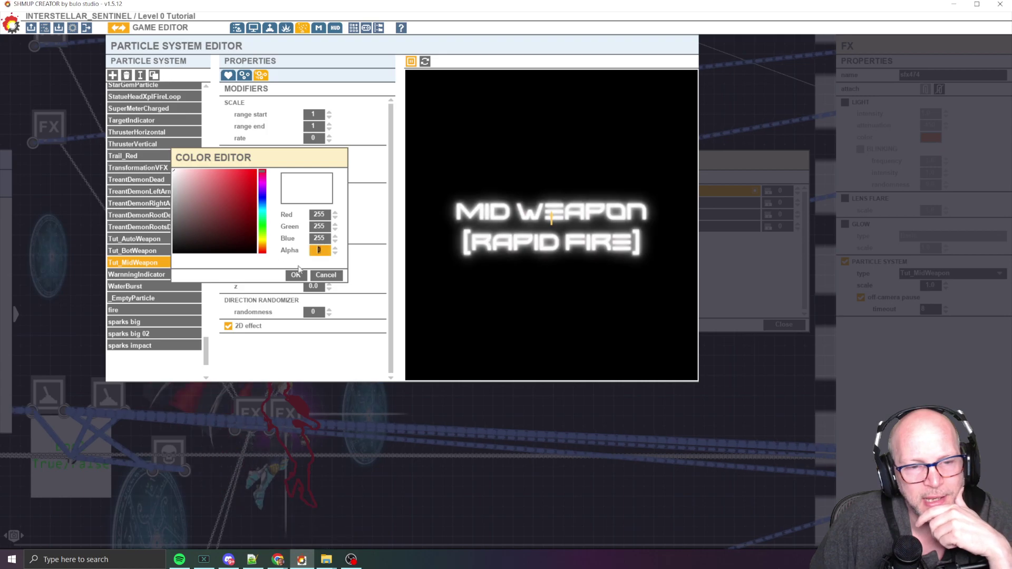
left_click(339, 275)
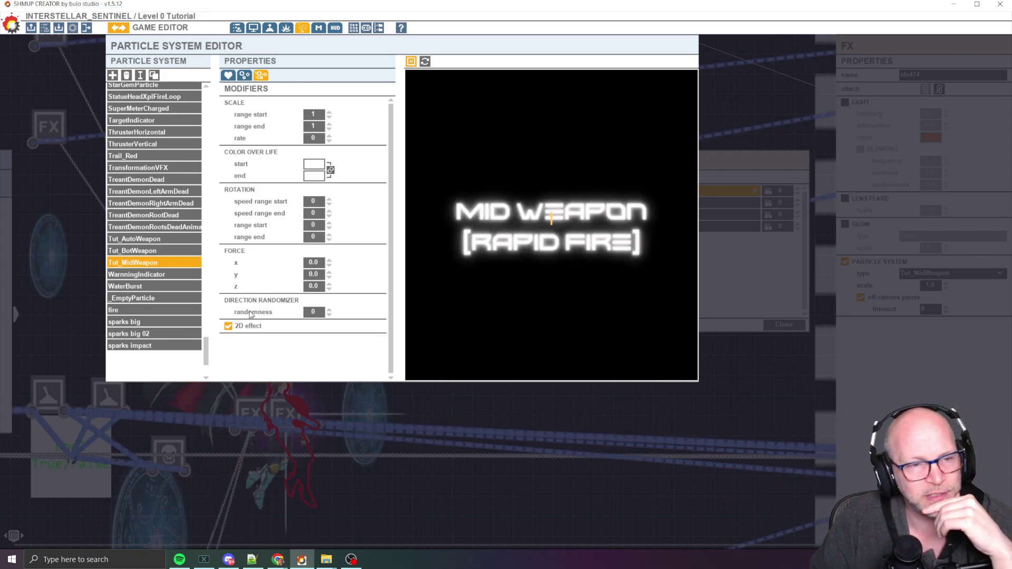
left_click(244, 76)
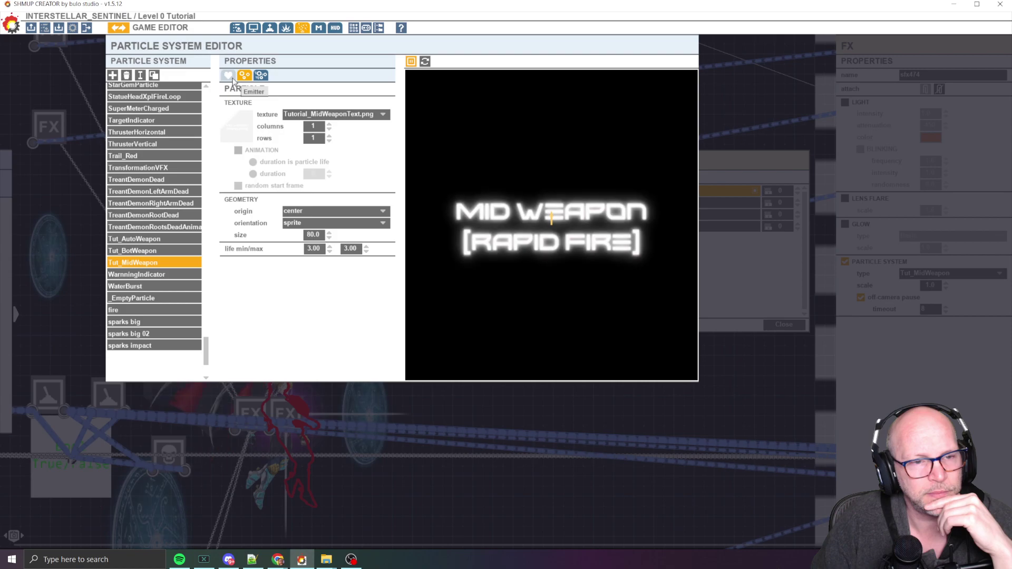
left_click(231, 77)
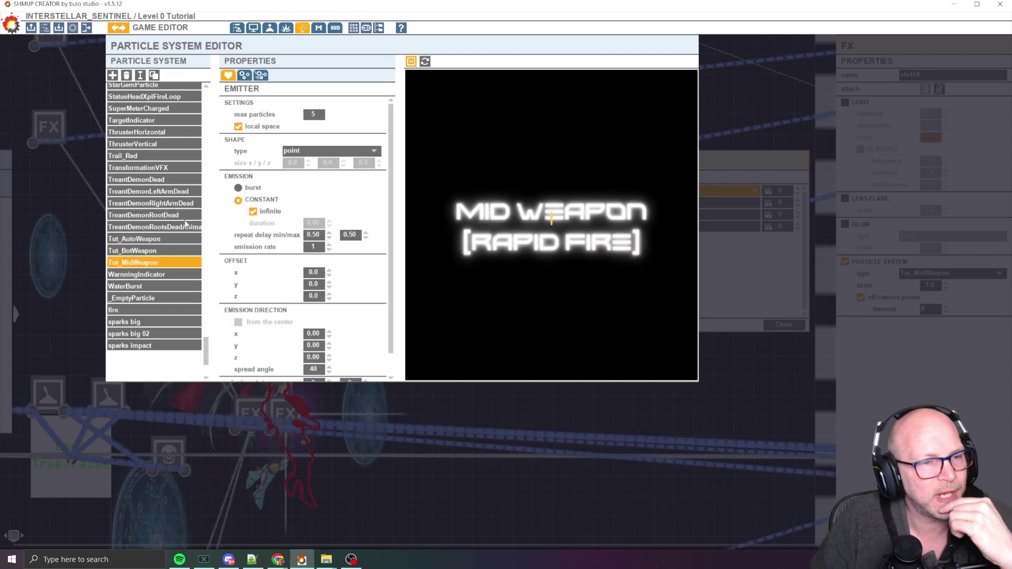
Preview the ArrowGuideUp particle system and examine its emitter and particle settings.
left_click_drag(206, 350, 203, 94)
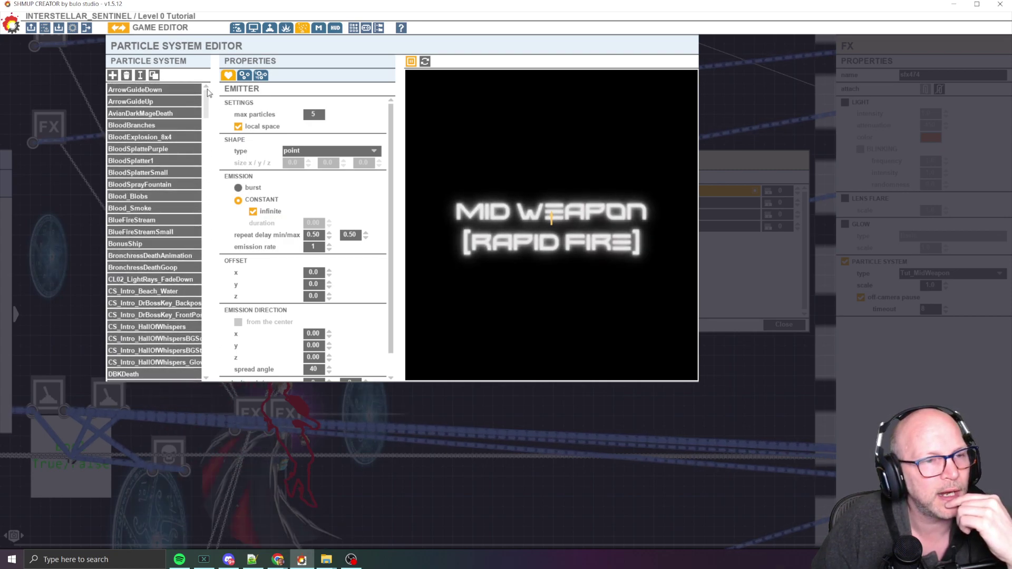
left_click(169, 103)
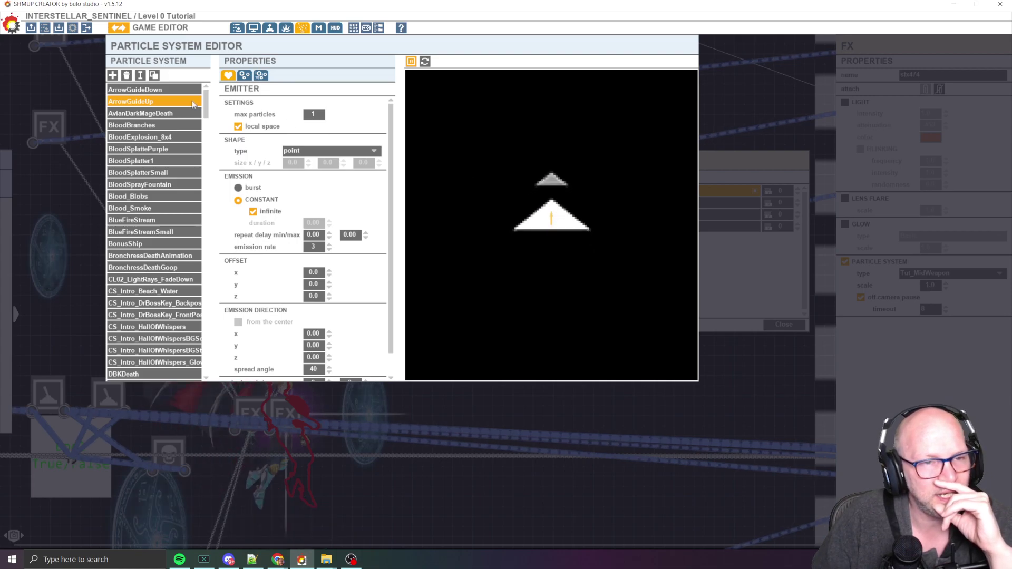
left_click(244, 75)
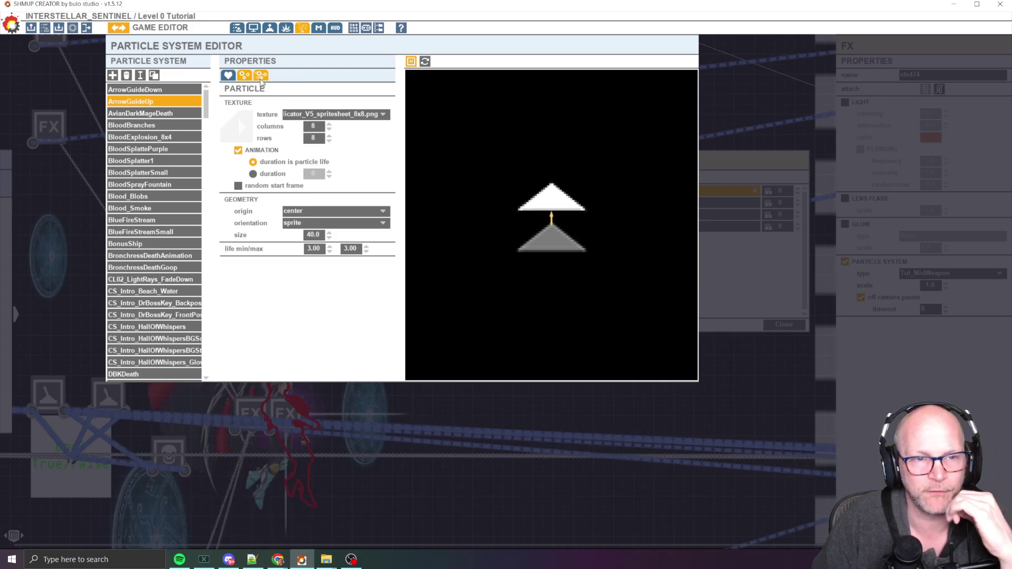
Compare the rotation range start and end modifiers of the ArrowGuideUp and ArrowGuideDown particle systems.
left_click(260, 75)
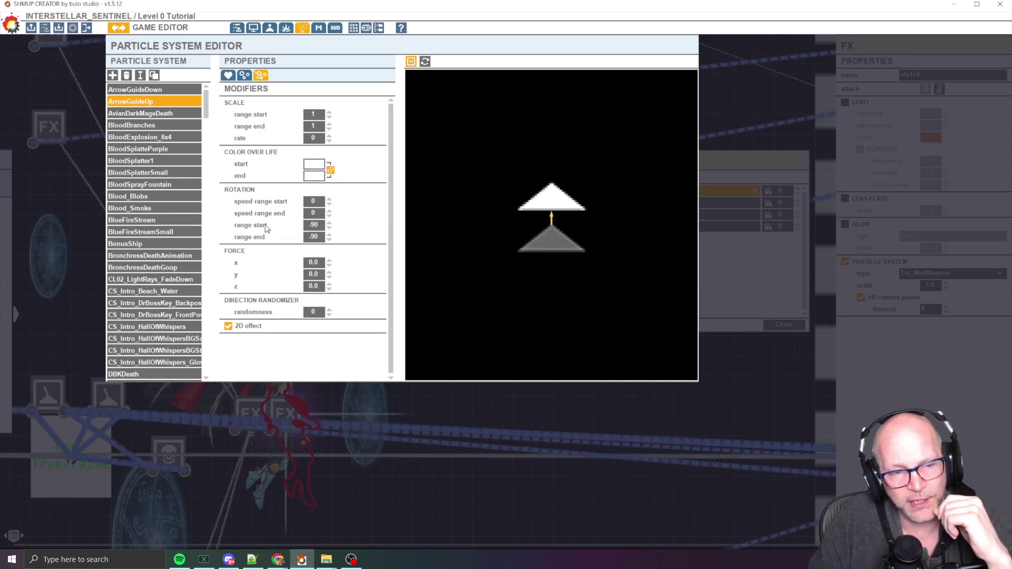
left_click(319, 225)
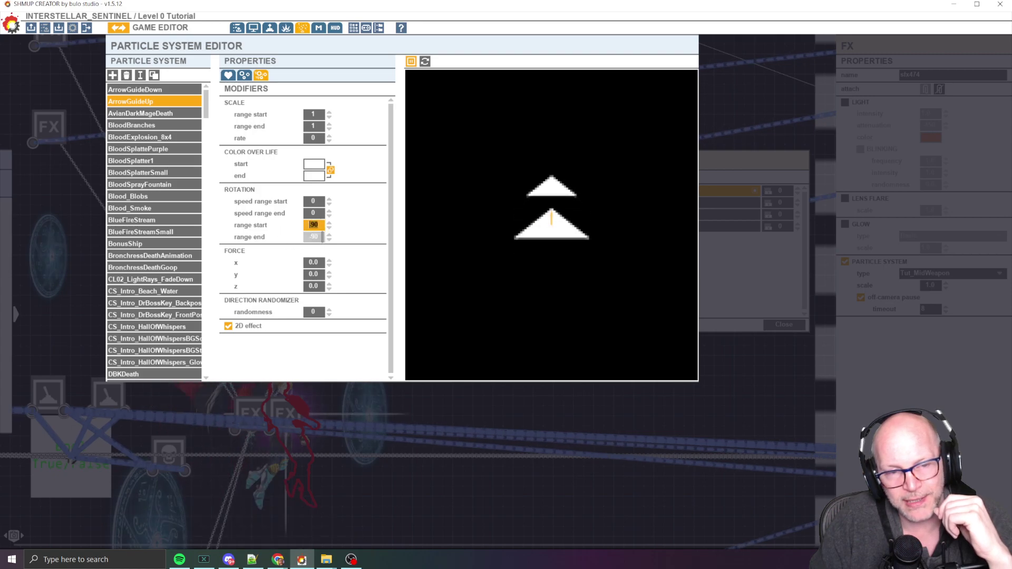
left_click(318, 236)
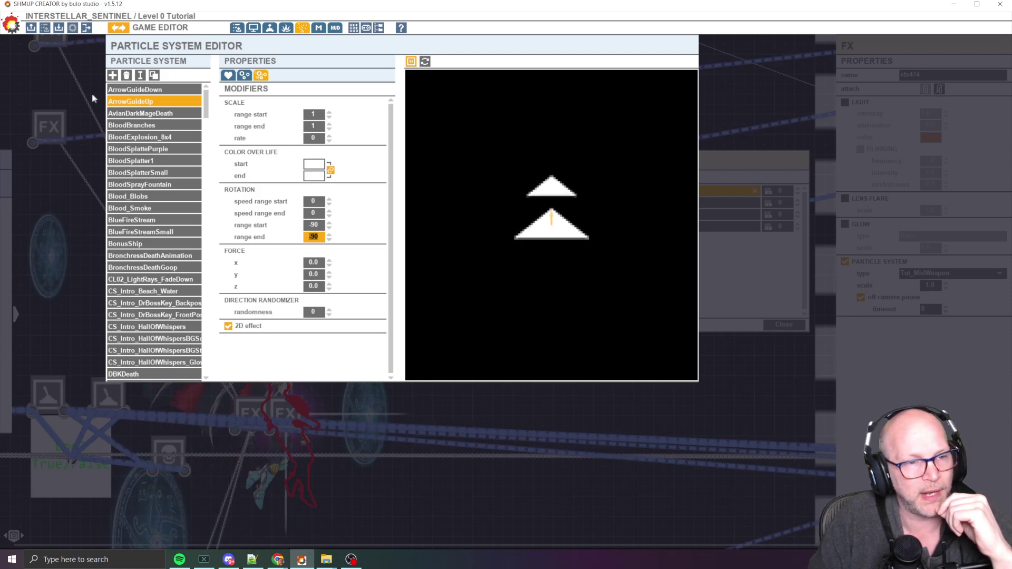
left_click(169, 90)
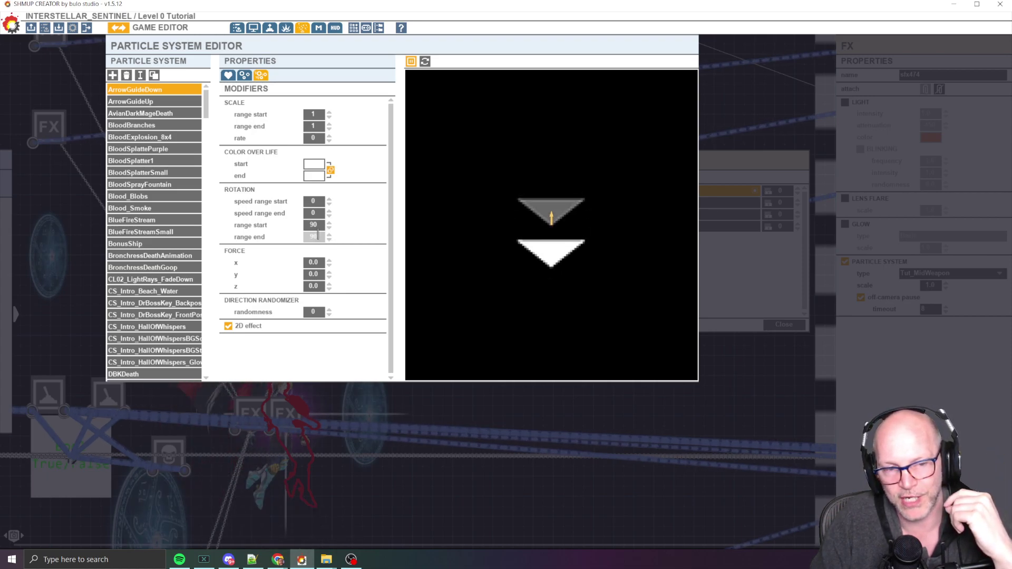
left_click(149, 99)
left_click(149, 90)
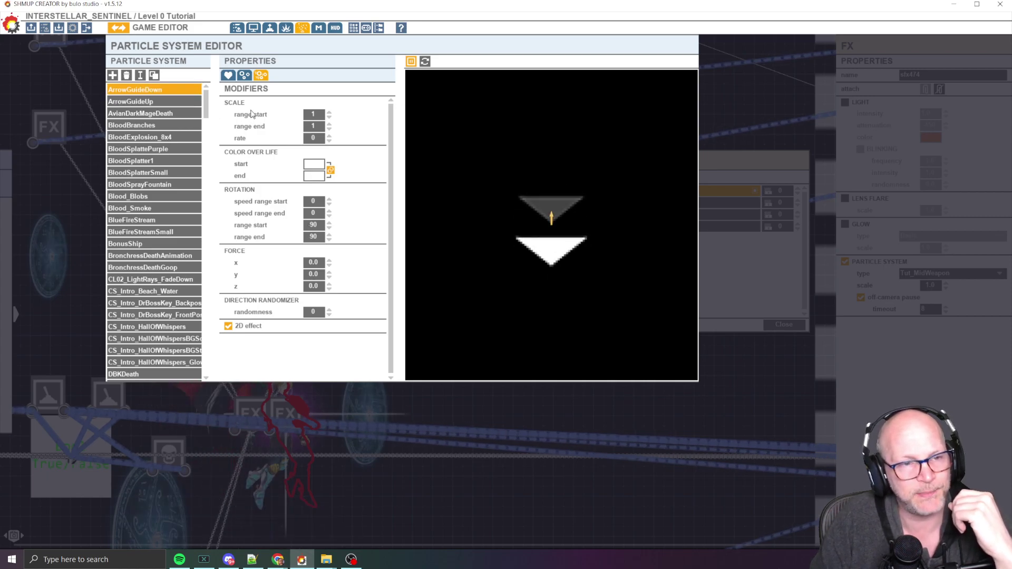
Review the emitter settings of ArrowGuideDown, checking its emission rate without changing it.
left_click(228, 75)
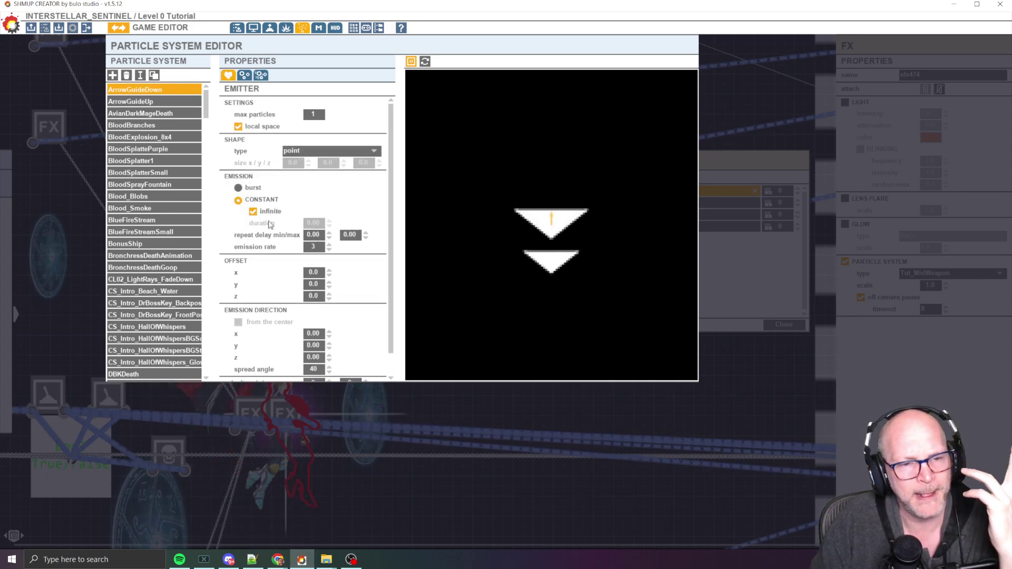
left_click_drag(390, 309, 391, 257)
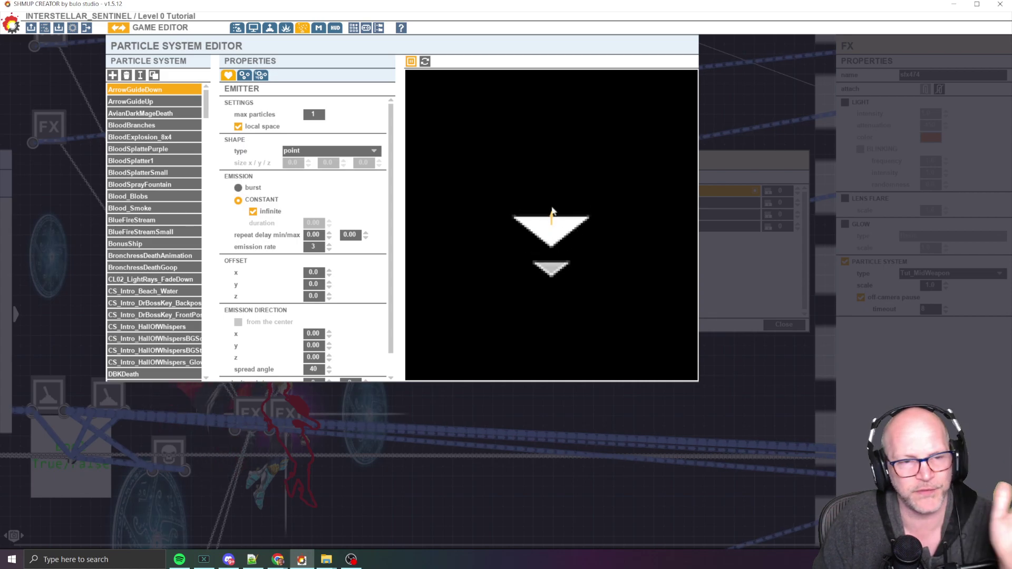
left_click(312, 246)
left_click(374, 97)
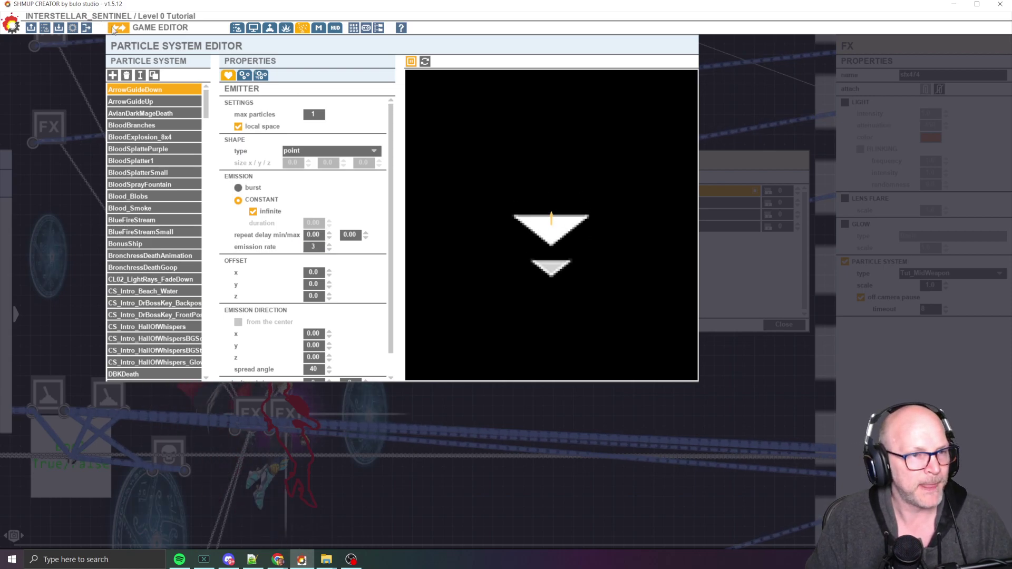
Return to the level editor, close the layers list, and survey the dialogue boxes and the linked FX.
left_click(115, 29)
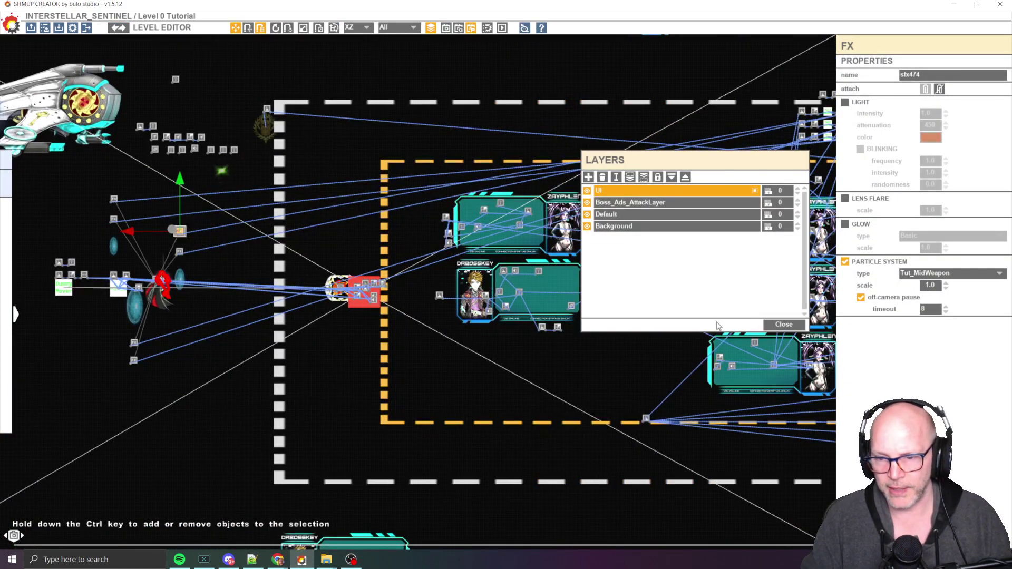
left_click(783, 325)
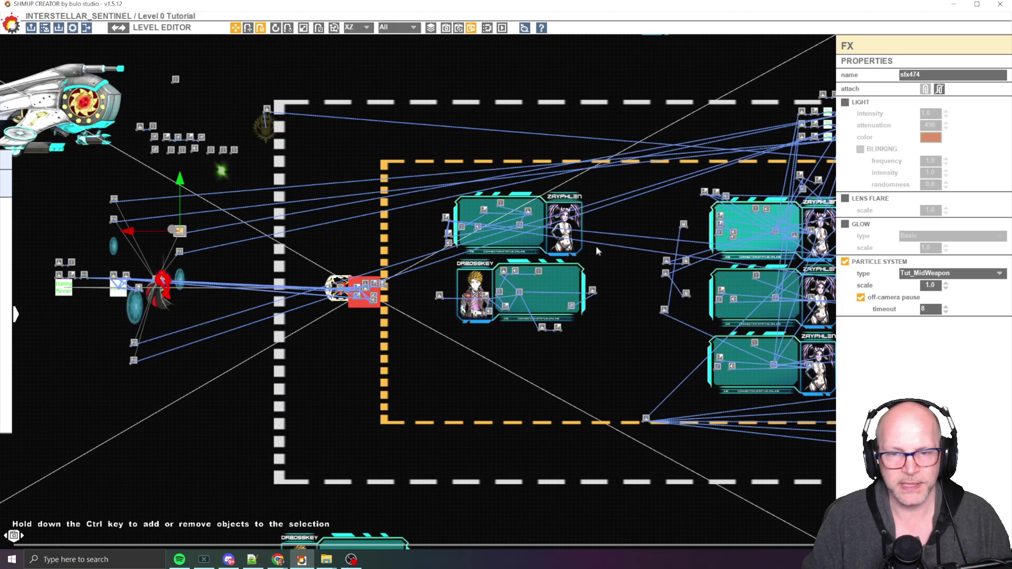
middle_click_drag(596, 247, 340, 241)
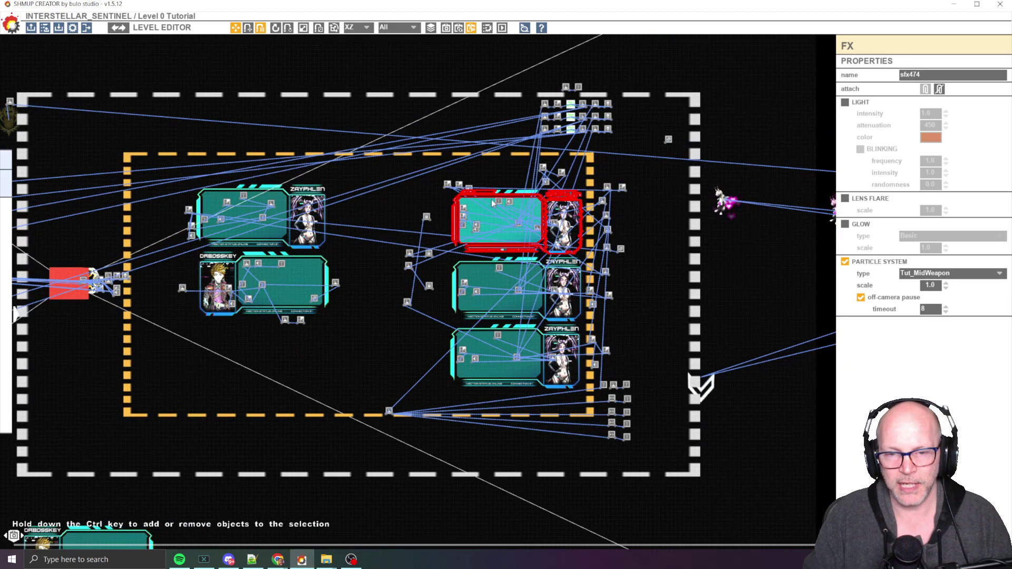
middle_click_drag(252, 245, 551, 251)
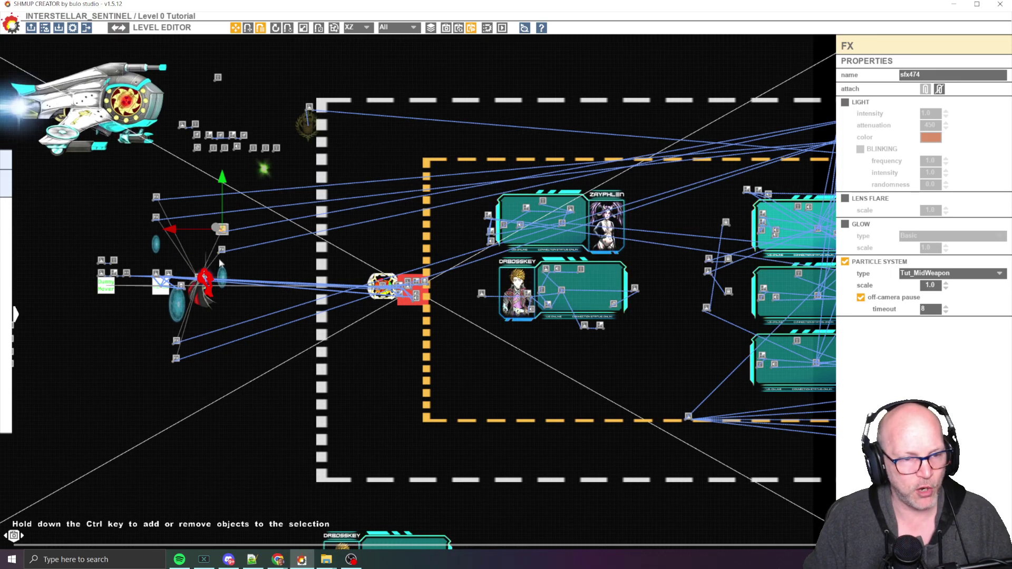
Inspect the name and activation settings of the Hide Helper trigger in the top Bool Enemy row.
scroll(235, 234, "up", 4)
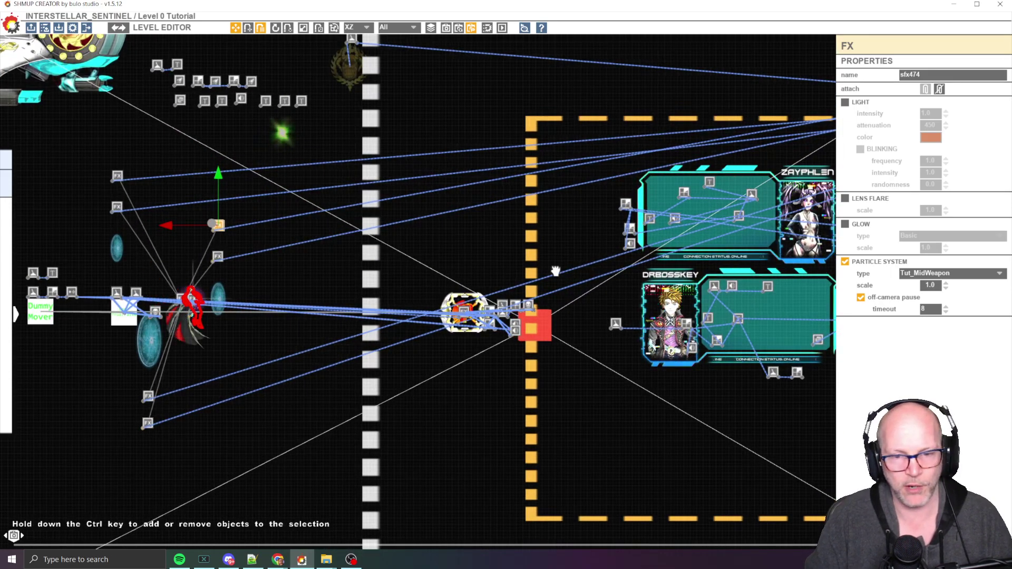
middle_click_drag(560, 276, 47, 297)
middle_click_drag(507, 221, 359, 261)
scroll(454, 211, "up", 4)
middle_click_drag(562, 124, 472, 217)
scroll(473, 217, "up", 5)
middle_click_drag(717, 108, 641, 110)
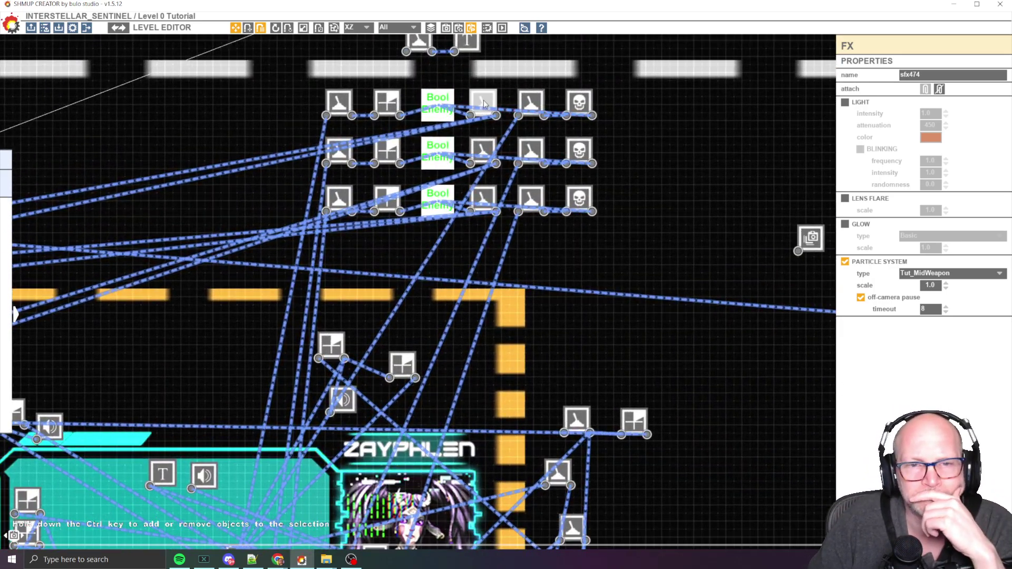
left_click(530, 102)
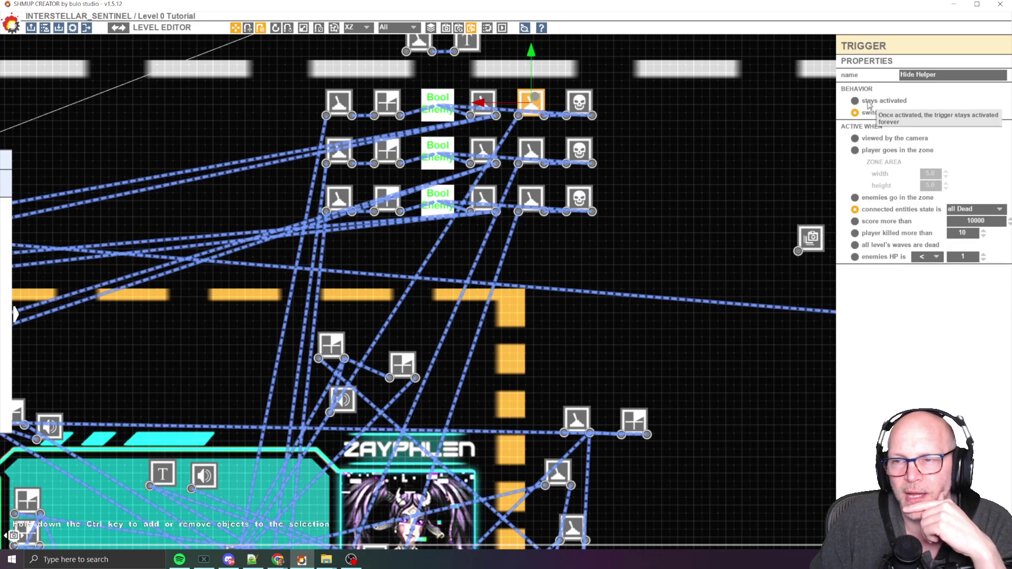
left_click_drag(941, 76, 859, 79)
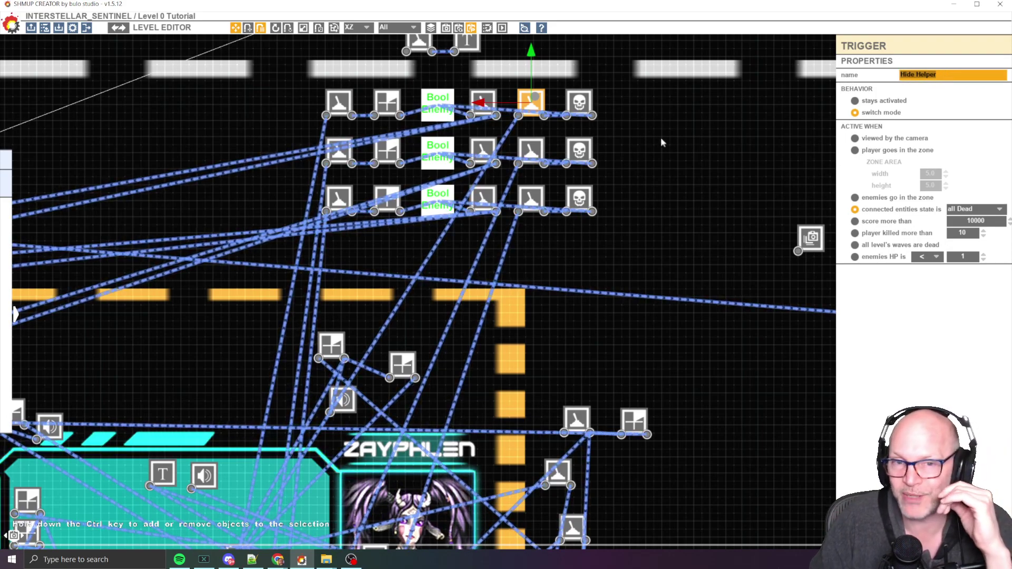
Trace the Hide Helper trigger's links down to the upper-right Zayphlen dialogue box and back to its row.
middle_click_drag(647, 144, 640, 100)
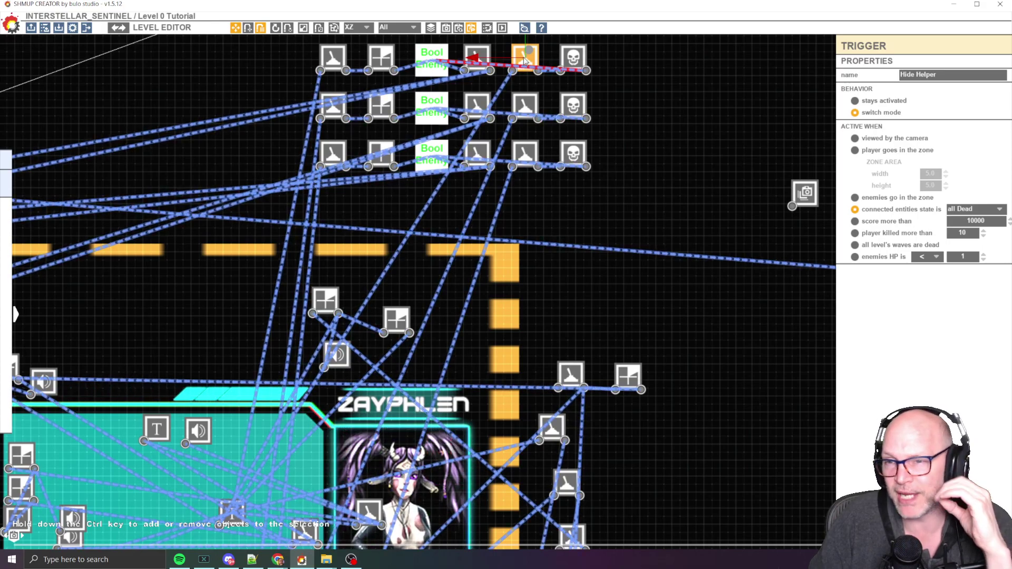
middle_click_drag(285, 452, 418, 301)
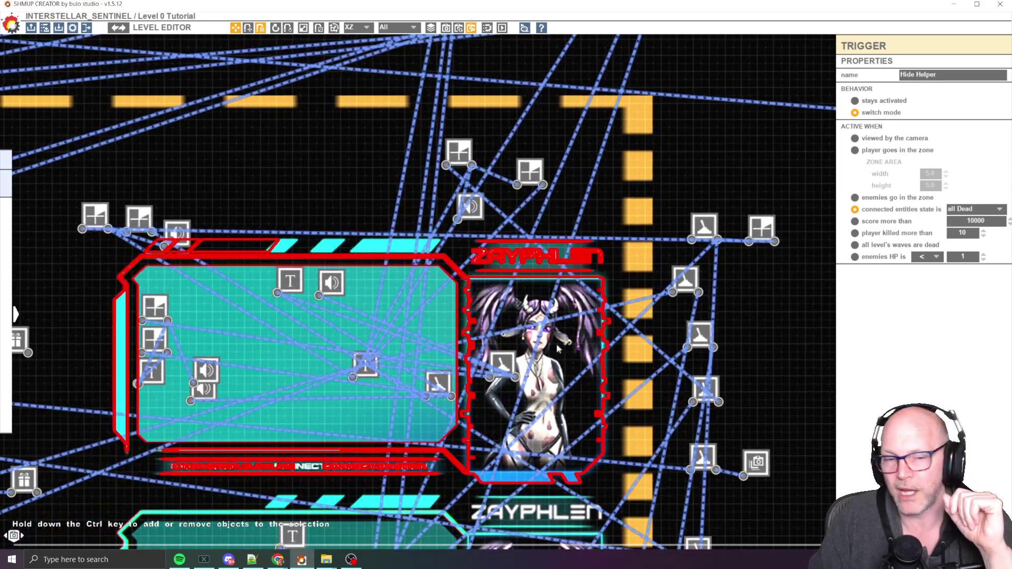
middle_click_drag(717, 217, 630, 267)
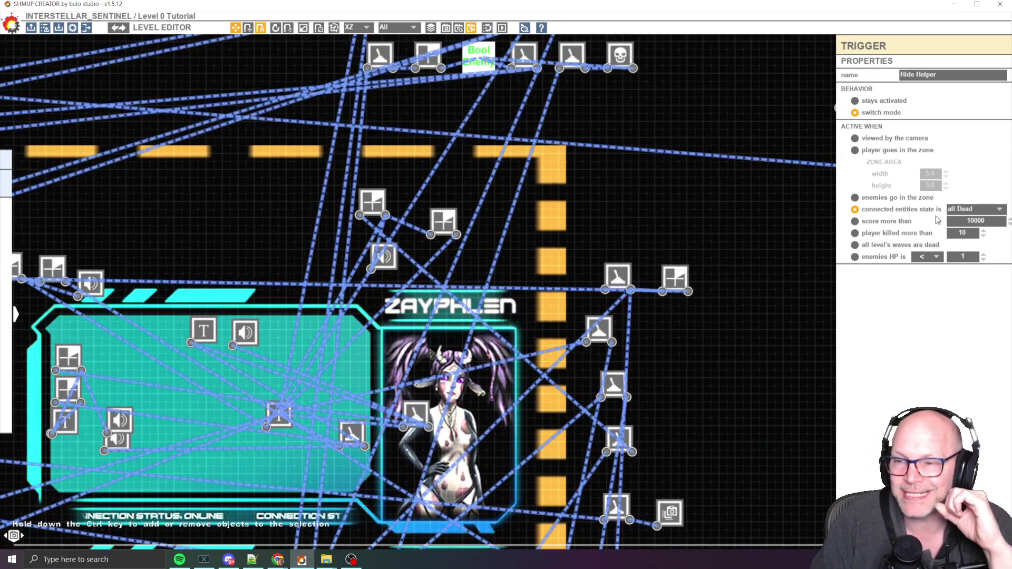
middle_click_drag(680, 119, 682, 248)
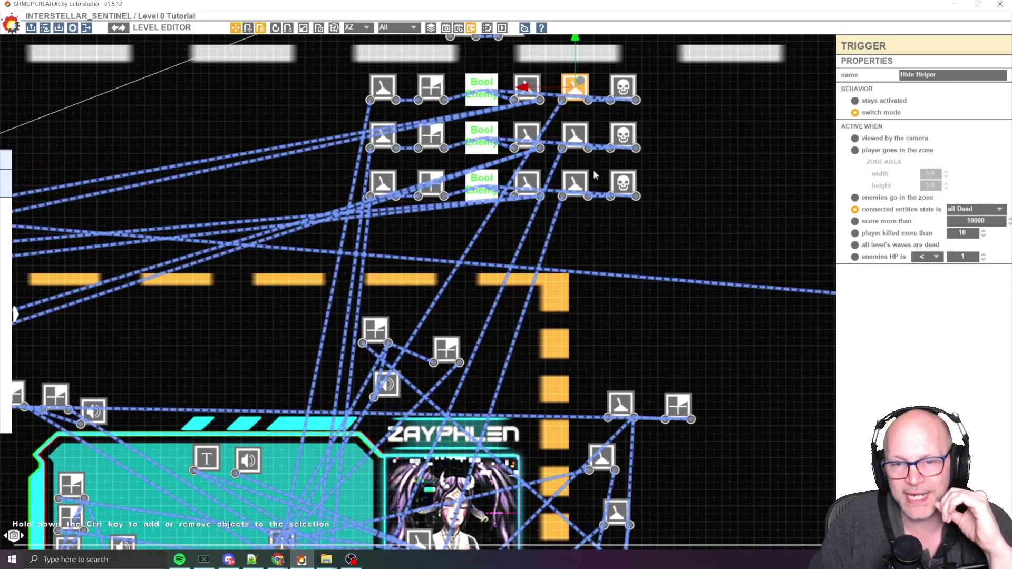
Check the top row's Kill object and move it up beside the text object to expose its links.
middle_click_drag(654, 85, 650, 141)
left_click(619, 138)
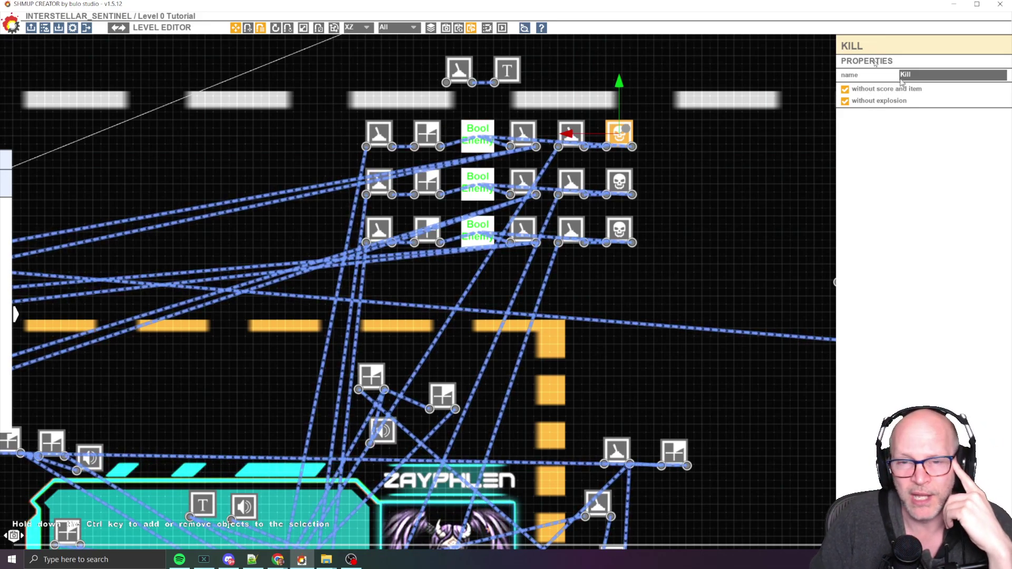
scroll(591, 134, "up", 3)
left_click_drag(652, 130, 506, 19)
middle_click_drag(444, 90, 539, 182)
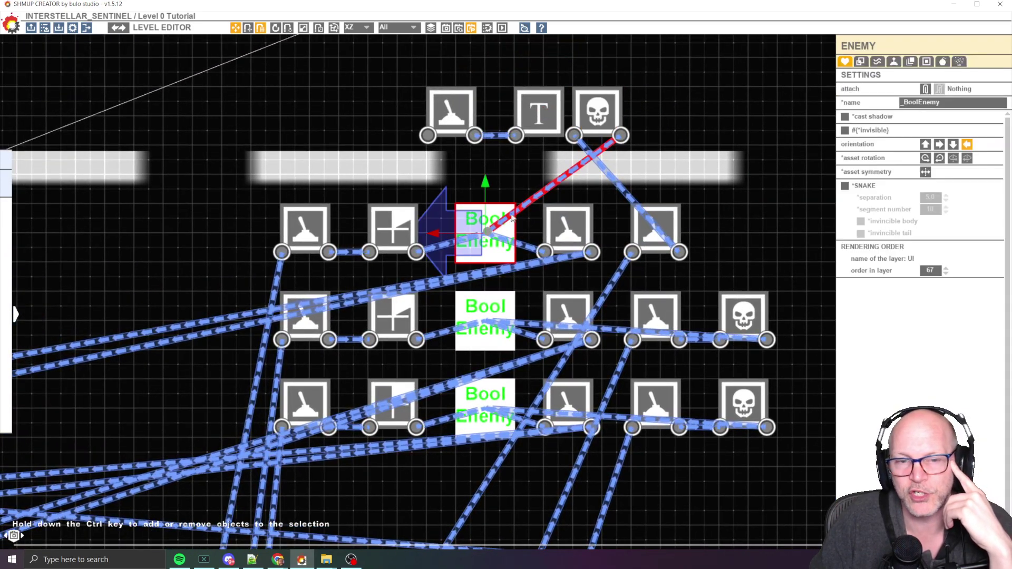
Undo the trial move of the top Bool Enemy, check the ActivateHelper trigger, and put the Kill object back at the row's end.
left_click_drag(467, 208, 489, 170)
key("ctrl+z")
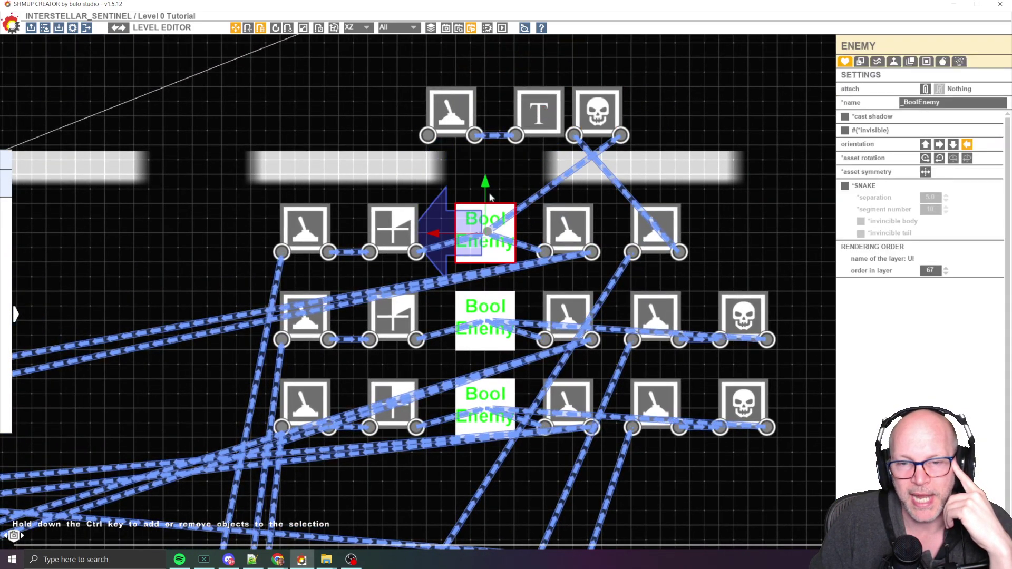
left_click(579, 228)
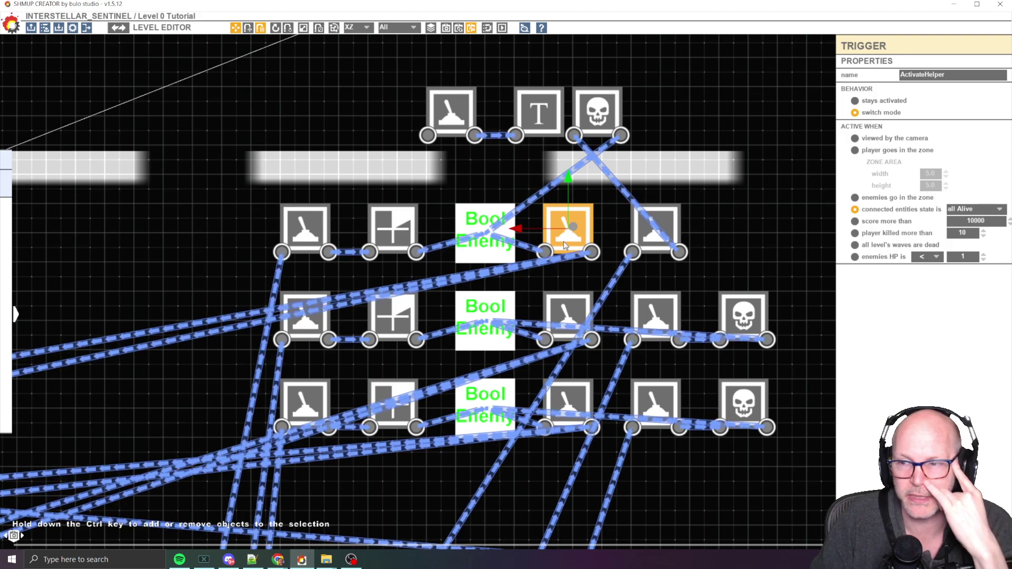
left_click_drag(603, 98, 746, 234)
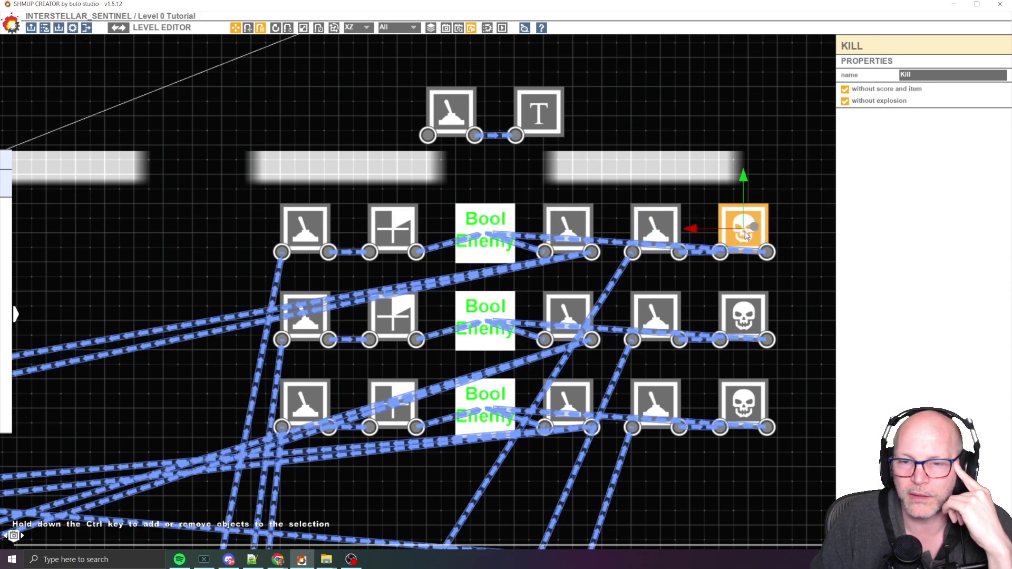
Examine the top row's ActivateHelper trigger settings together with those of the Bool Enemy it is connected to.
left_click(572, 221)
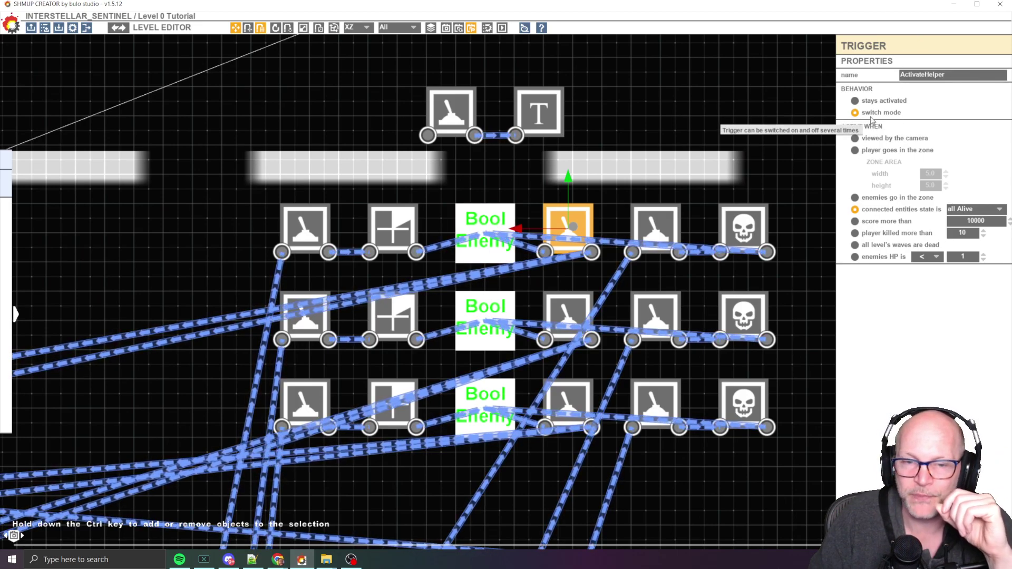
left_click(488, 217)
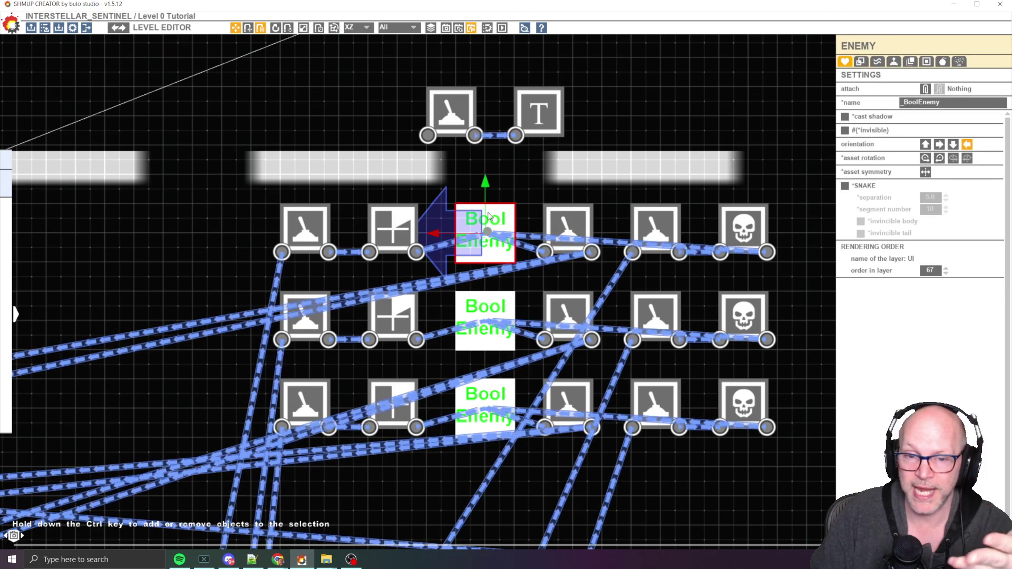
left_click(568, 227)
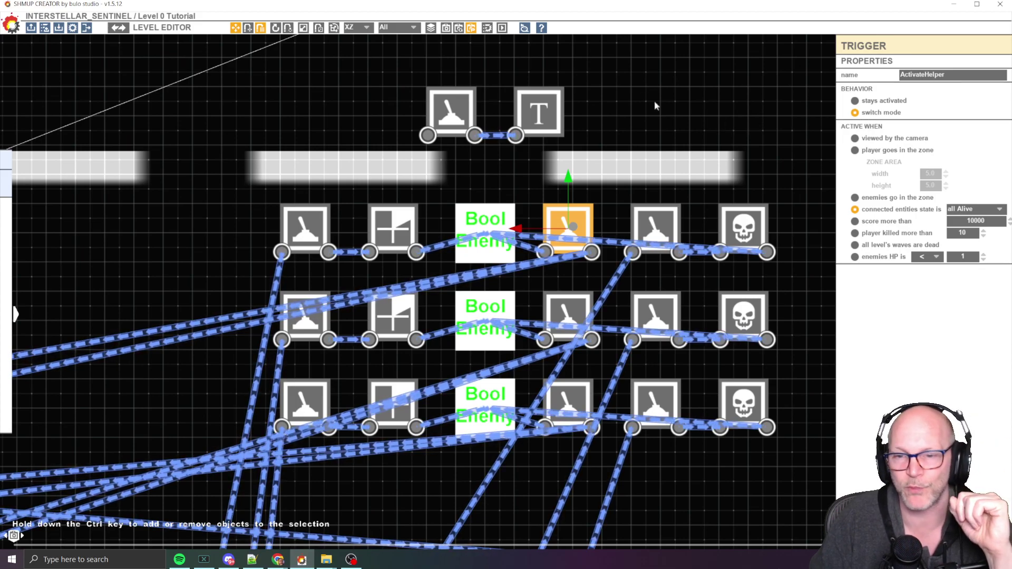
Examine the three Bool Enemy rows and how their links run to the Zayphlen dialogue boxes below.
middle_click_drag(689, 133, 619, 101)
scroll(619, 101, "down", 5)
middle_click_drag(691, 178, 689, 219)
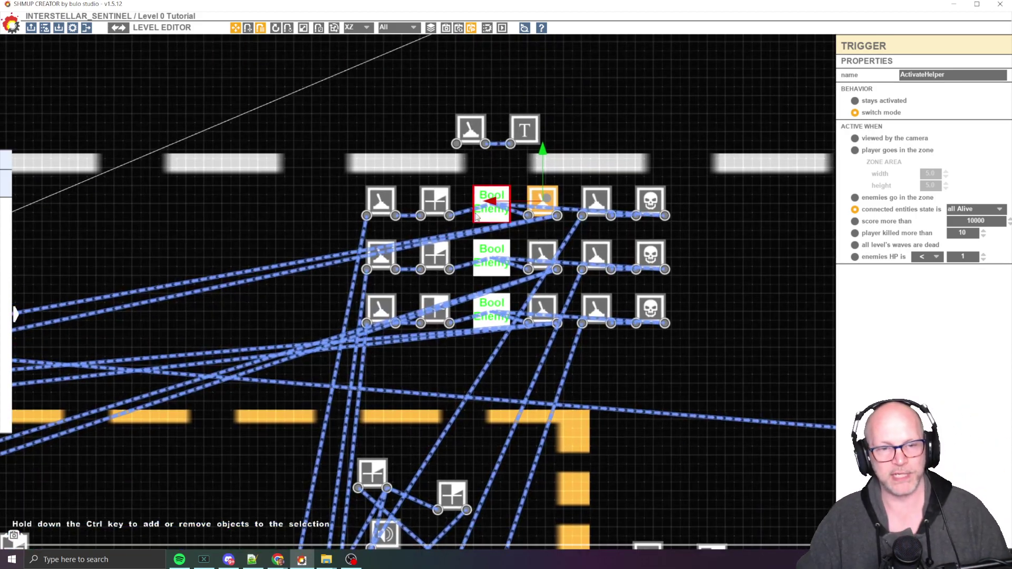
scroll(356, 242, "up", 6)
middle_click_drag(614, 305, 483, 229)
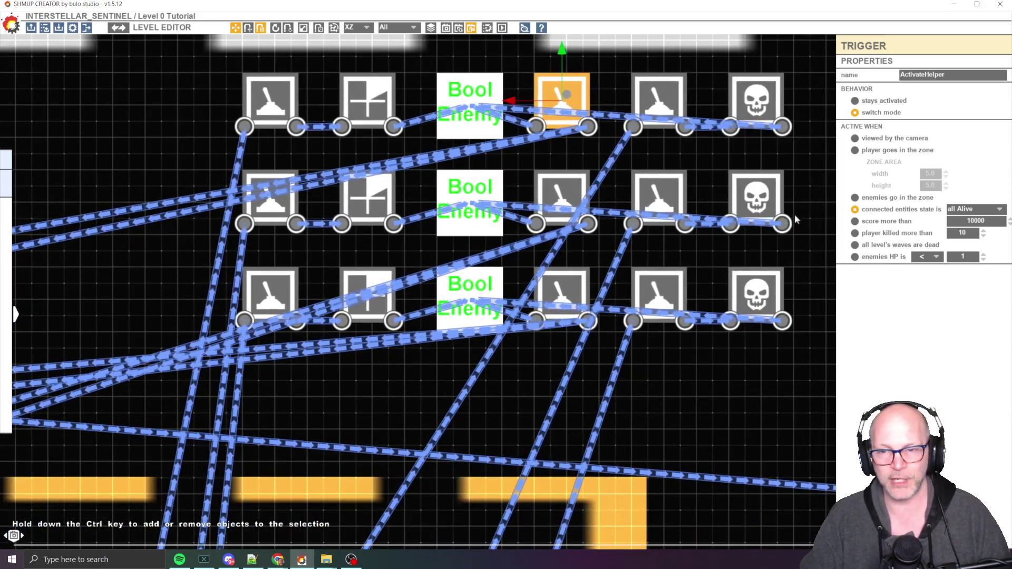
scroll(775, 226, "down", 5)
scroll(748, 319, "down", 5)
middle_click_drag(748, 320, 665, 233)
scroll(665, 232, "down", 1)
middle_click_drag(755, 410, 735, 237)
scroll(735, 237, "down", 3)
scroll(736, 241, "down", 1)
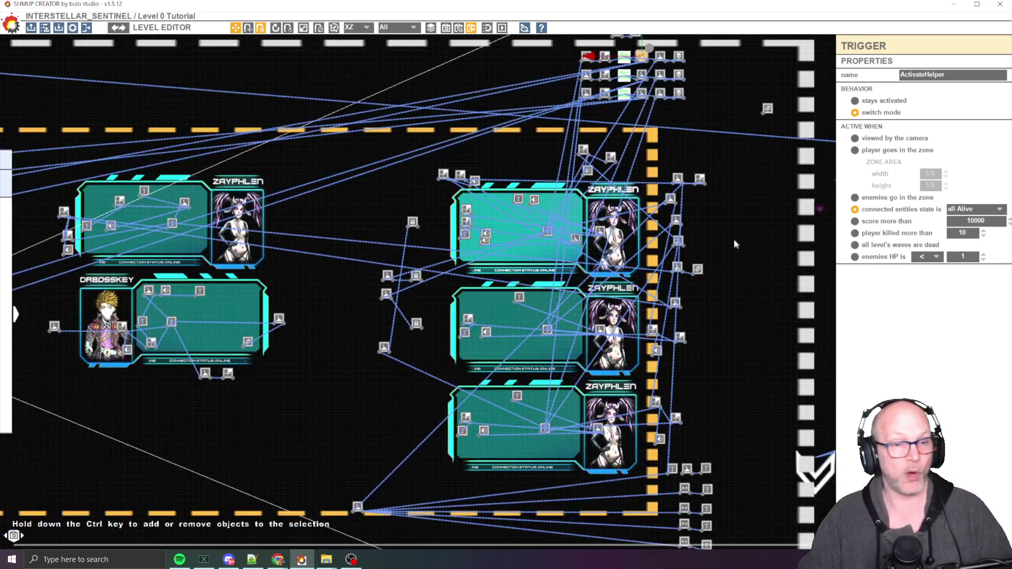